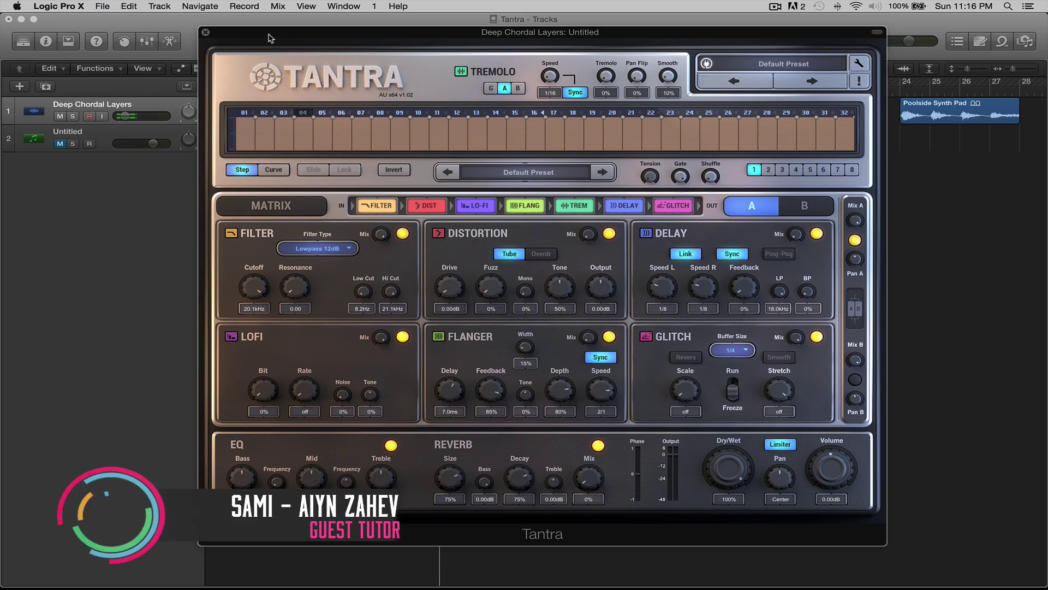
Show the inspector beside the repositioned Tantra plug-in window and start project playback
drag(268, 38, 287, 60)
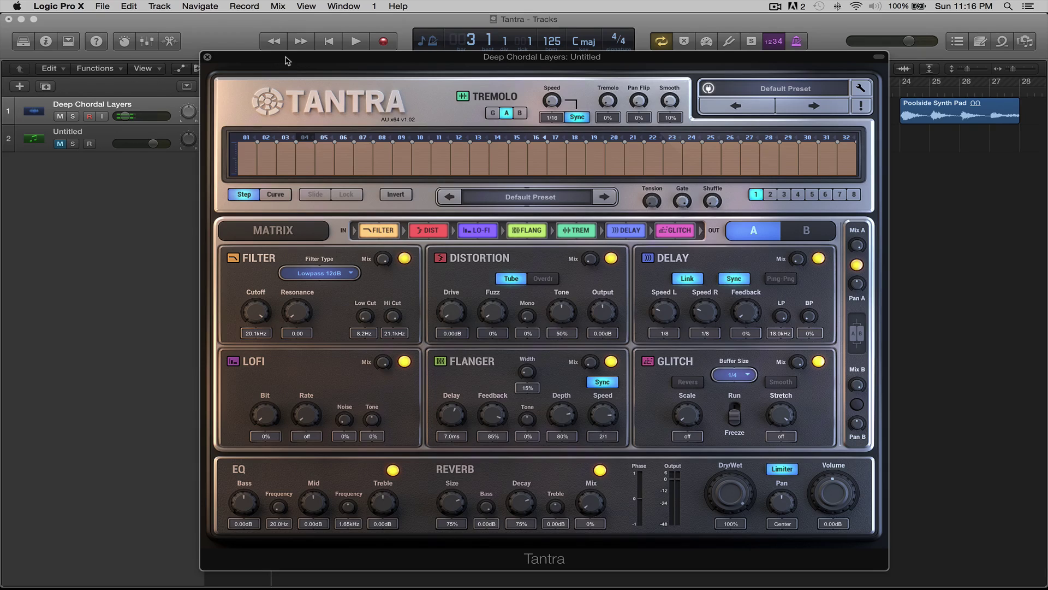
click(66, 332)
key(i)
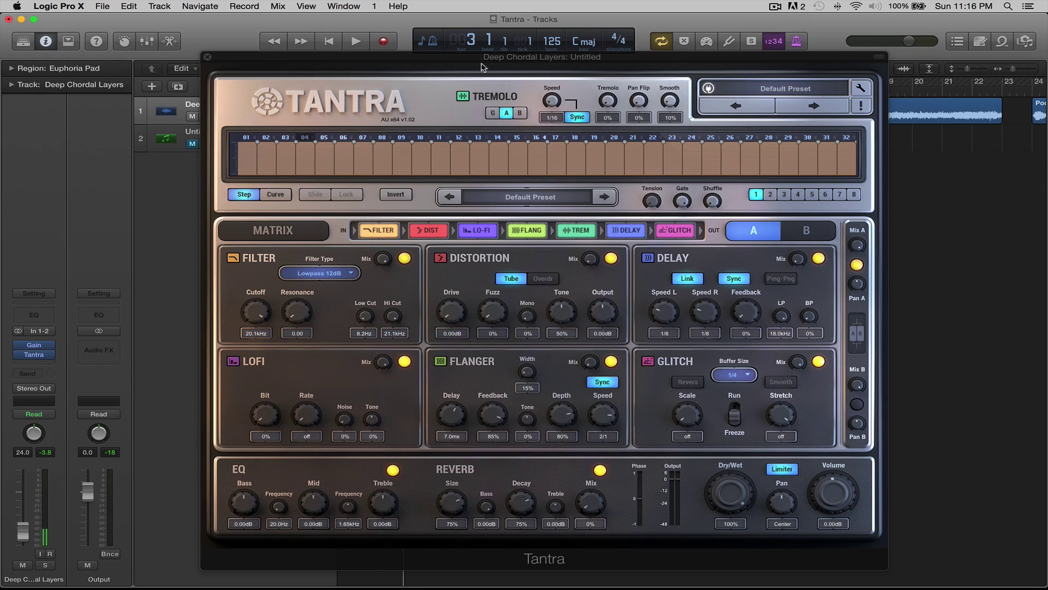
drag(481, 67, 457, 63)
key(space)
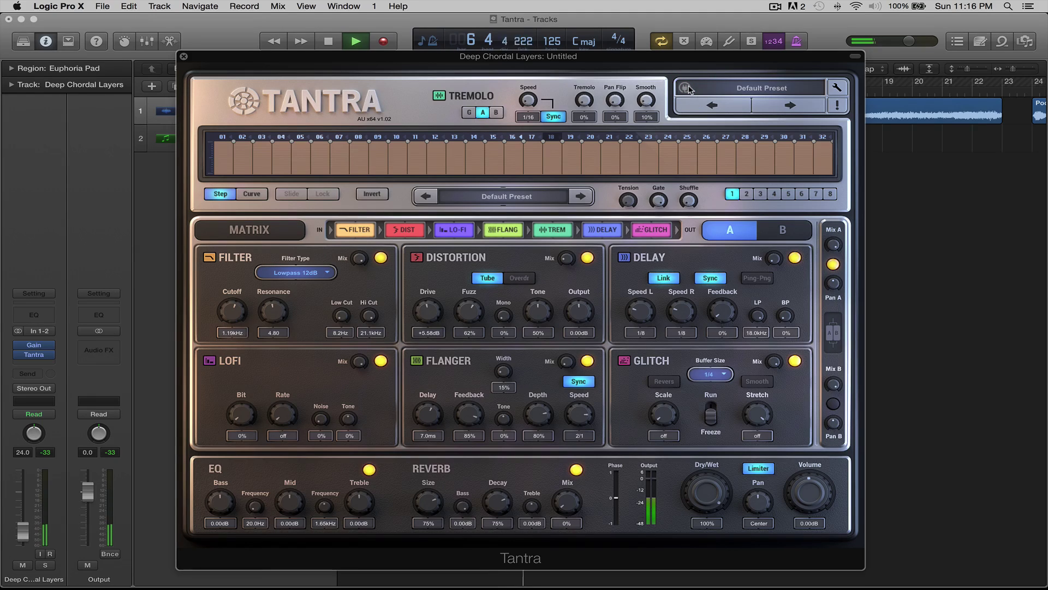
Set the Glitch scale to x10 and stretch to 1/5.4, toggling the effect to compare and leaving it off
drag(664, 418, 673, 365)
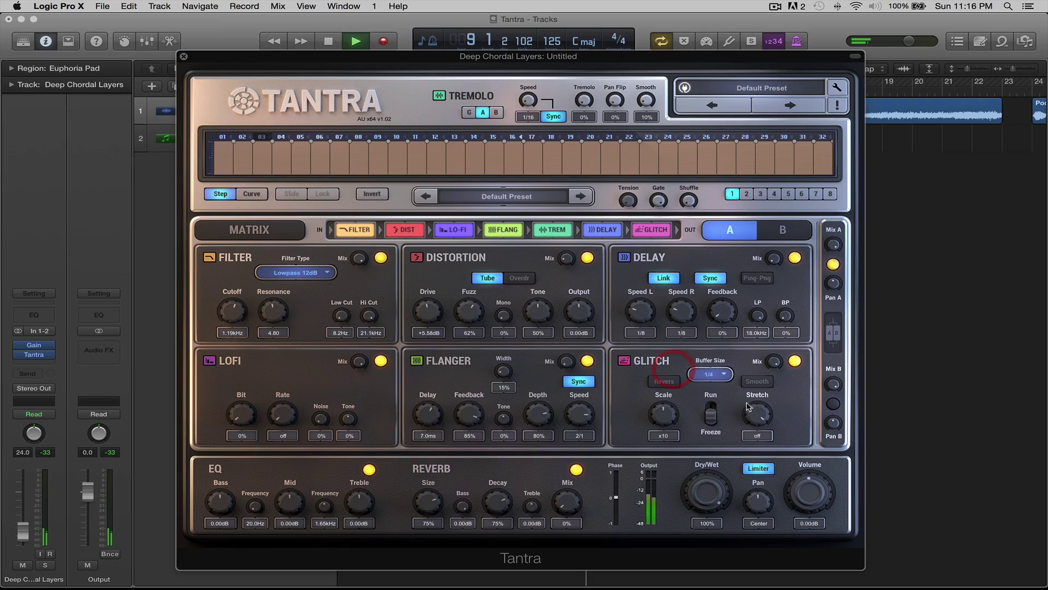
drag(748, 406, 756, 436)
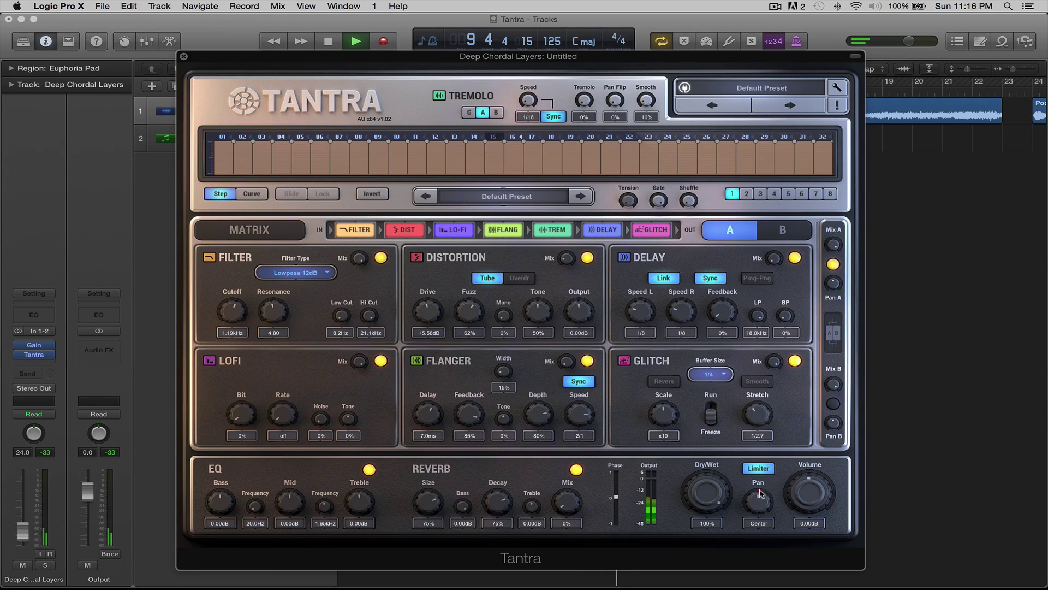
click(795, 362)
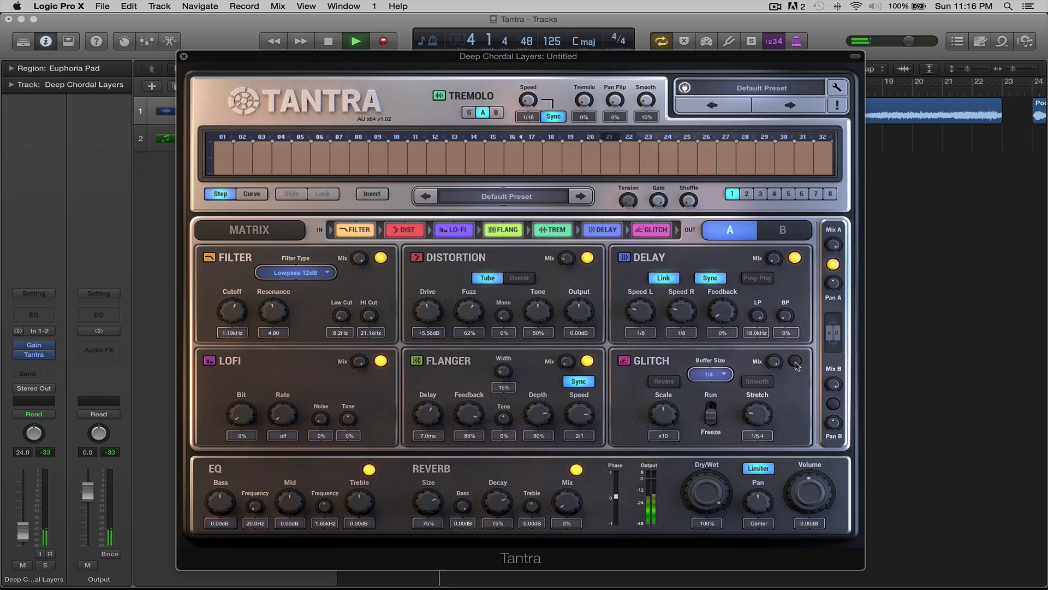
click(795, 362)
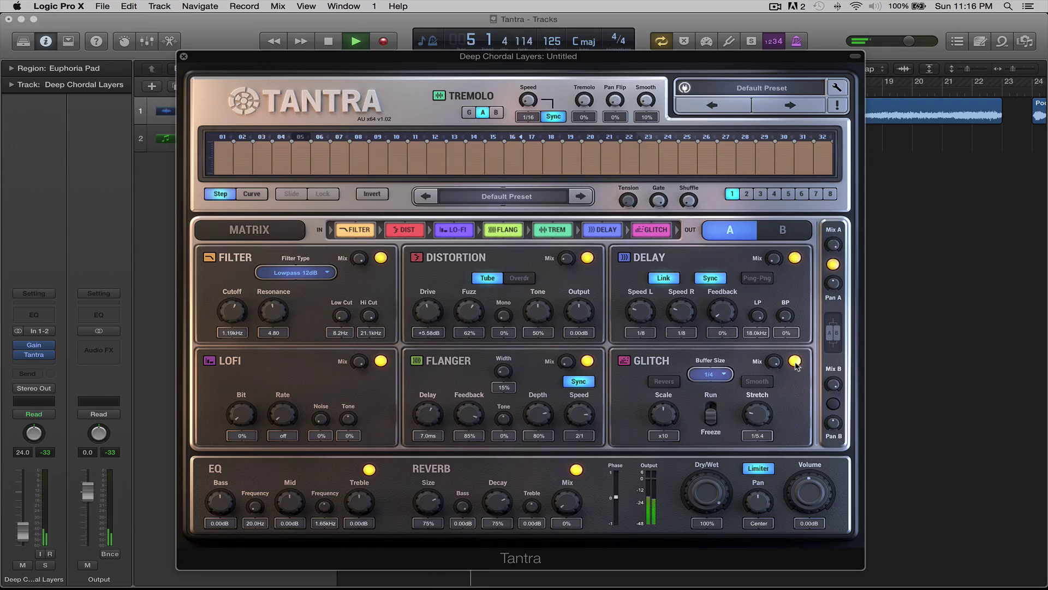
click(795, 362)
Set the Lofi rate to 1.63 kHz with playback stopped and start MIDI Learn for that parameter
drag(282, 415, 284, 383)
key(space)
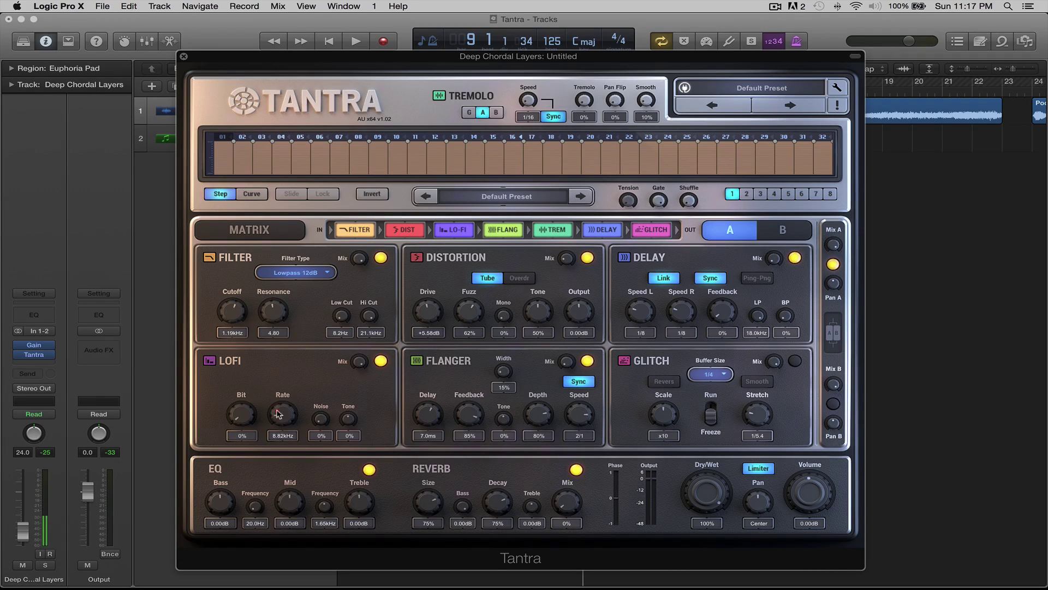
scroll(284, 405, up, 3)
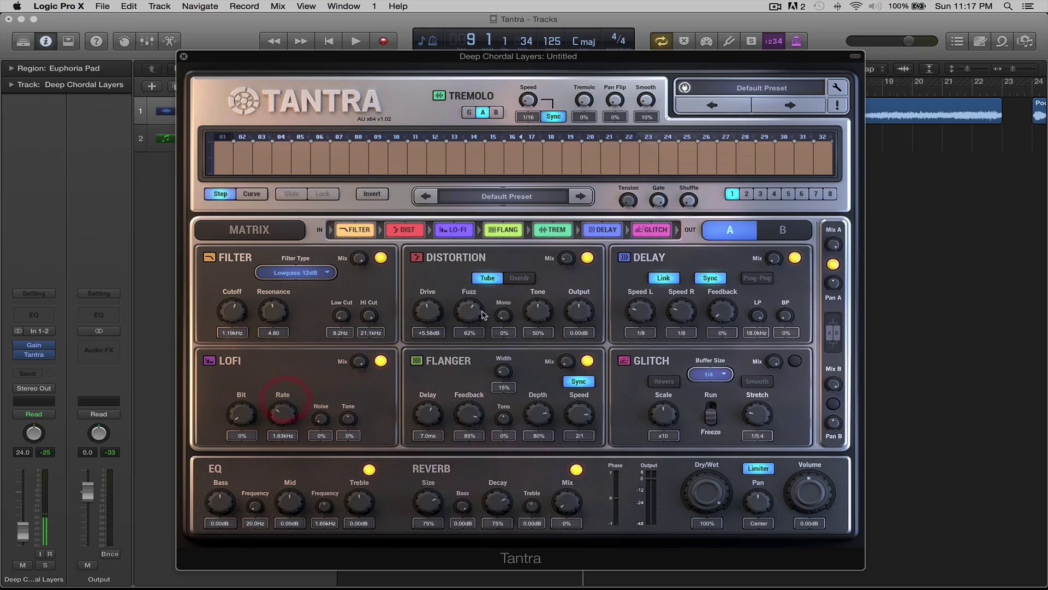
right_click(291, 412)
mouse_move(316, 441)
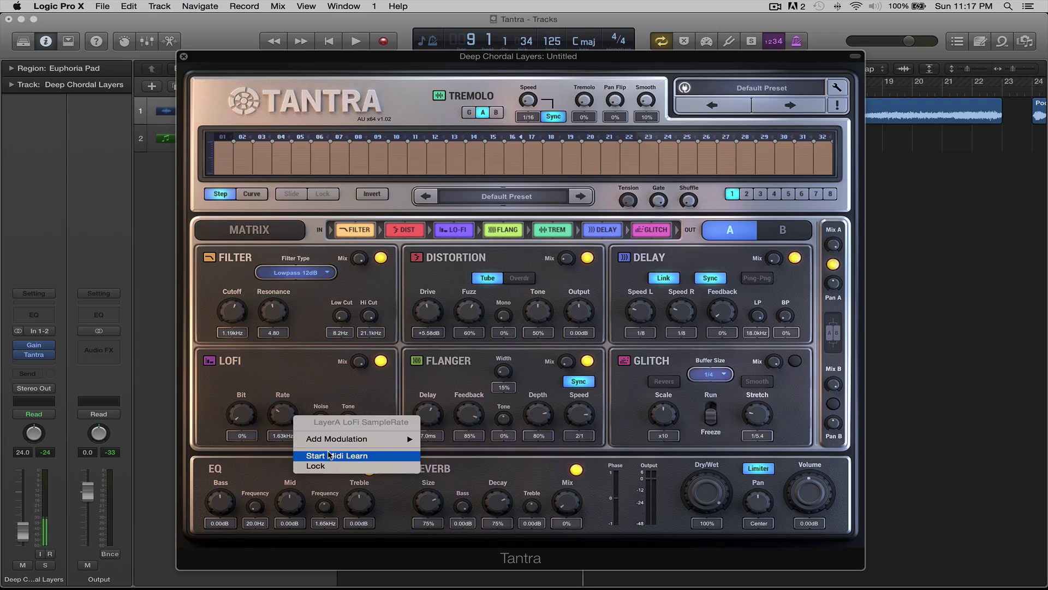
click(330, 455)
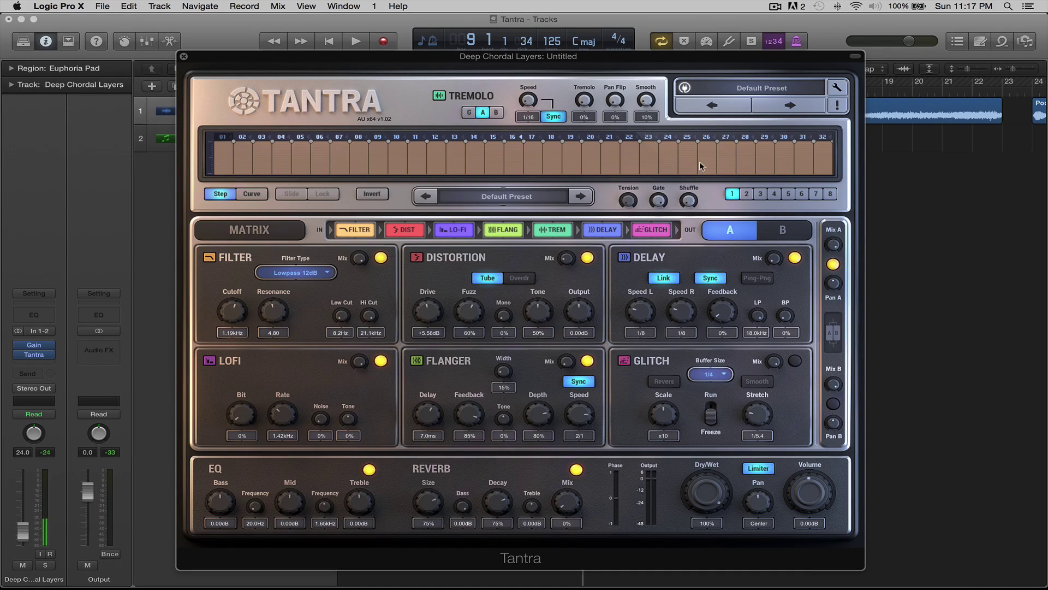
Lower the levels of steps 2, 5, 7, 9, 13, 19, 23 and 25 in the Tremolo step sequencer
click(450, 150)
click(385, 160)
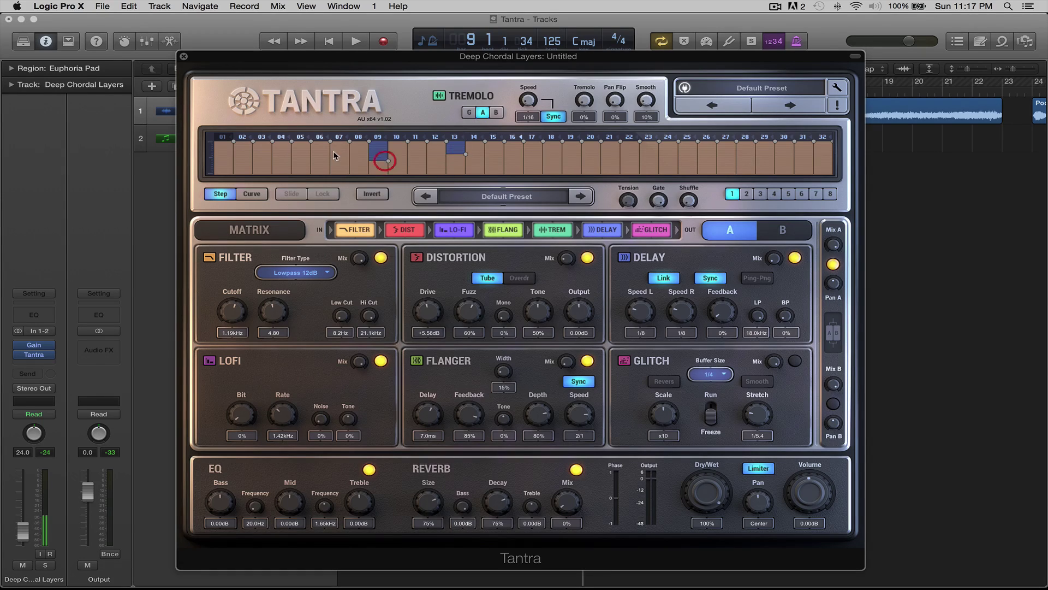
click(243, 159)
click(572, 161)
click(649, 155)
click(688, 168)
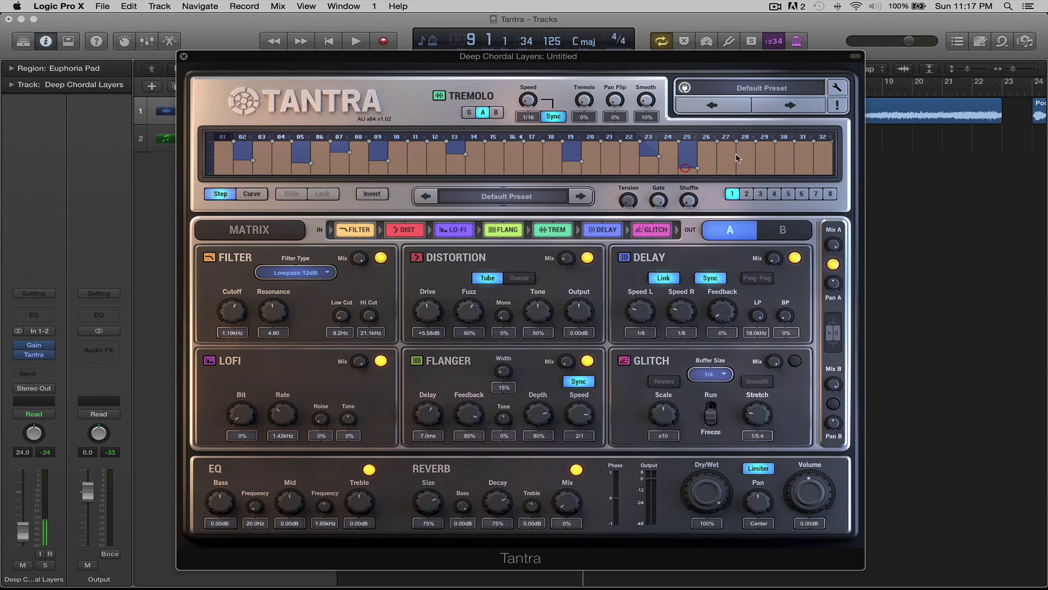
Switch the Tremolo sequencer to Curve mode and shape a multi-point envelope from step 1 to about step 15
click(252, 194)
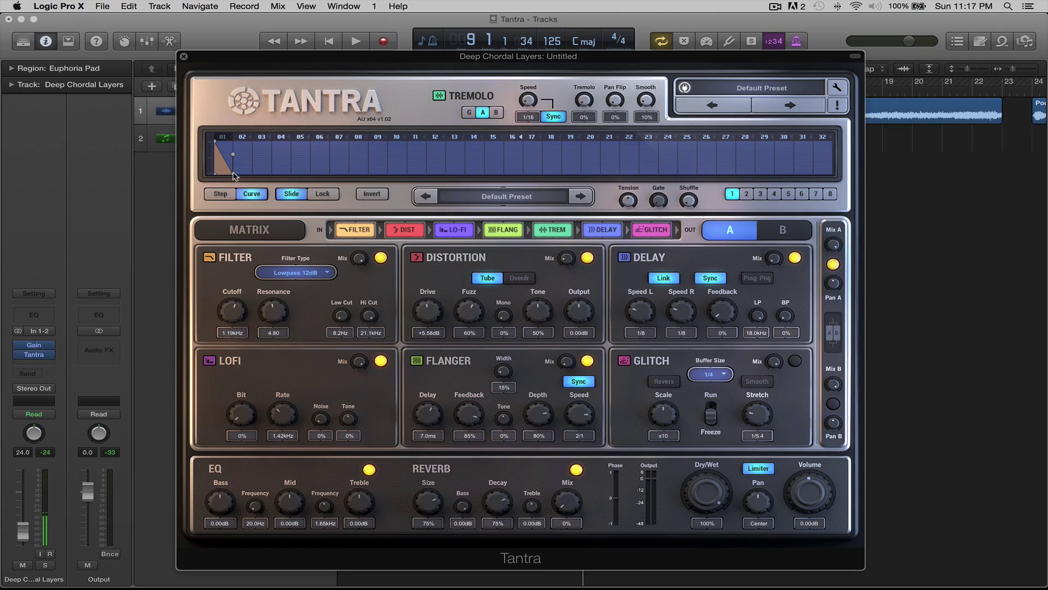
drag(235, 176, 249, 176)
click(282, 159)
click(310, 163)
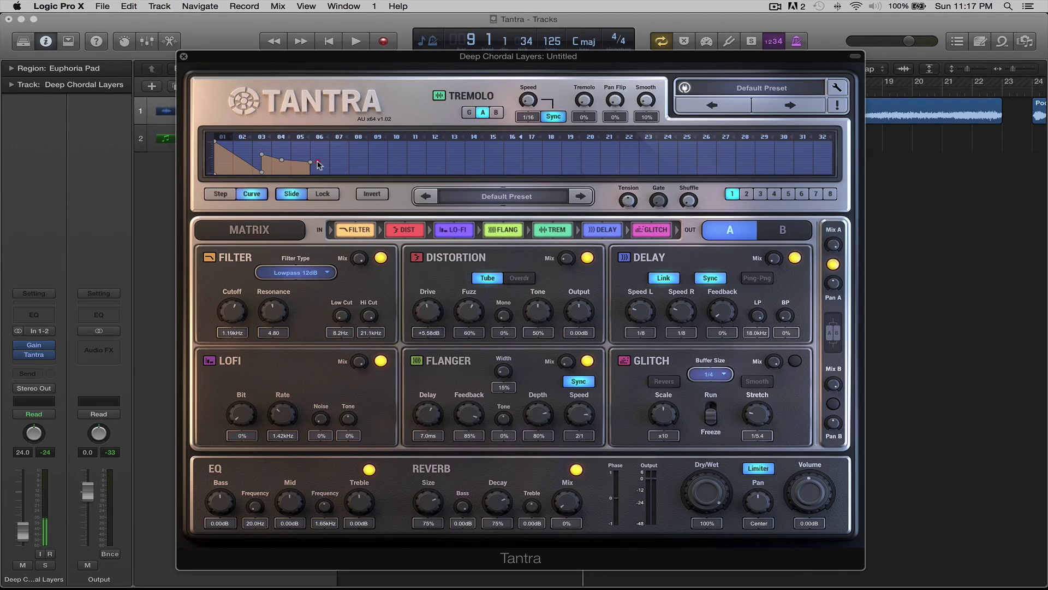
click(339, 155)
click(378, 162)
click(408, 162)
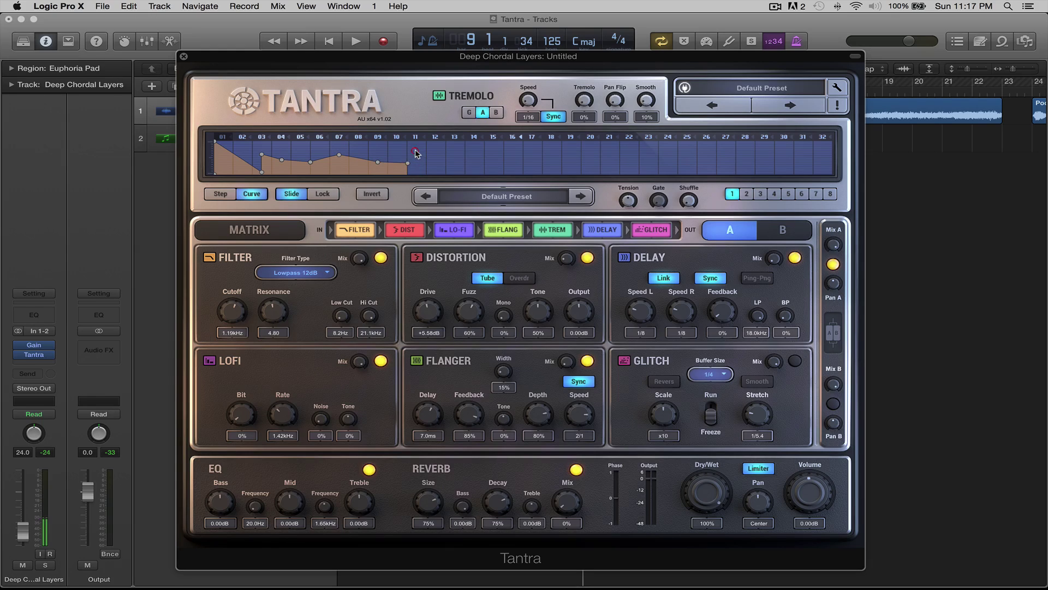
click(416, 151)
click(426, 162)
click(447, 167)
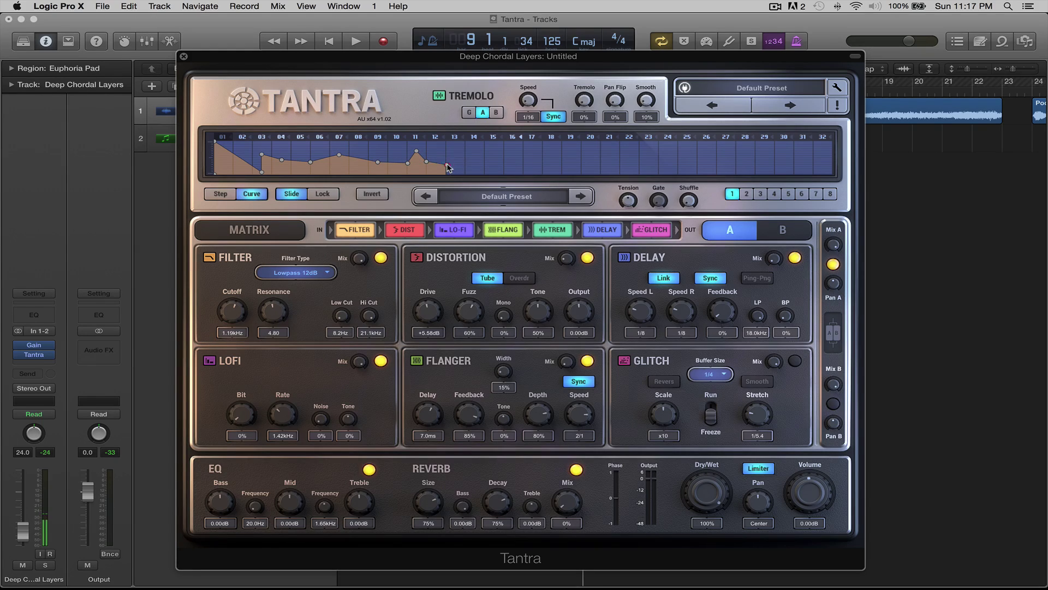
click(466, 162)
click(475, 167)
click(486, 170)
Go forward through the presets from FLT Aurora to GL Stutter and start playback to hear it
click(799, 105)
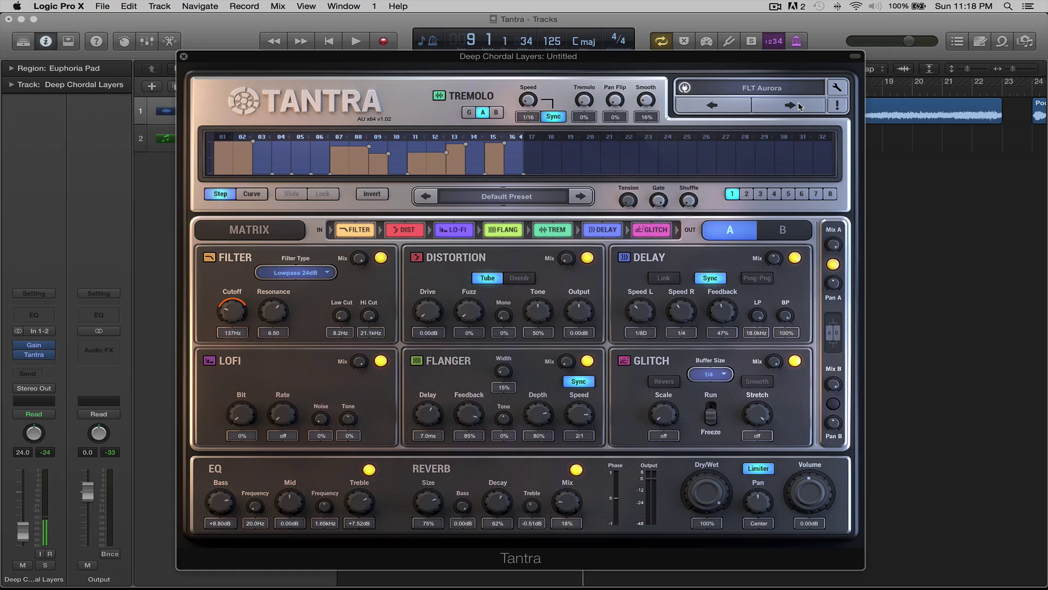
click(798, 104)
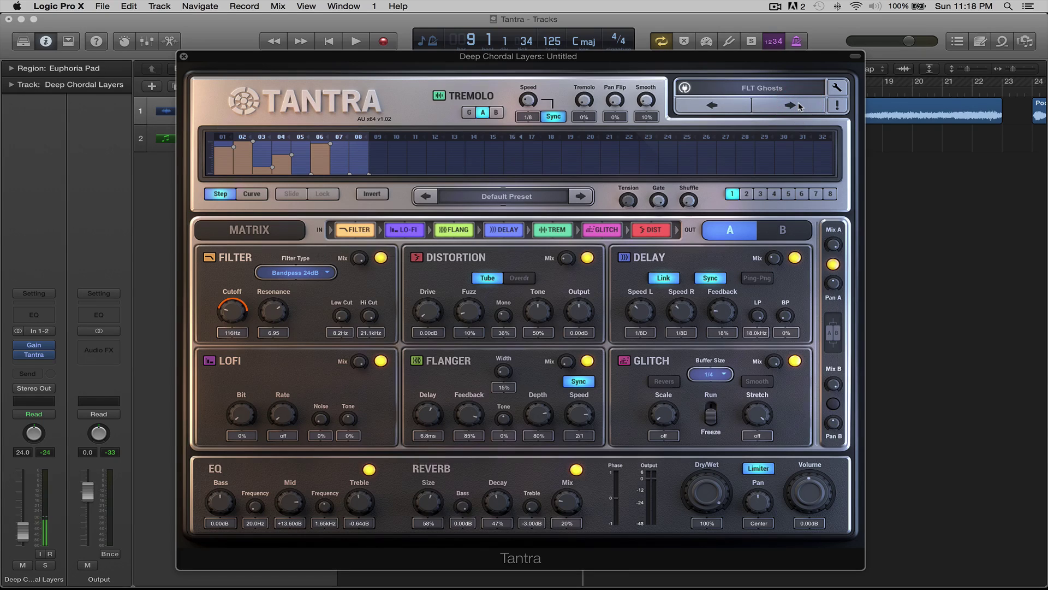
click(798, 104)
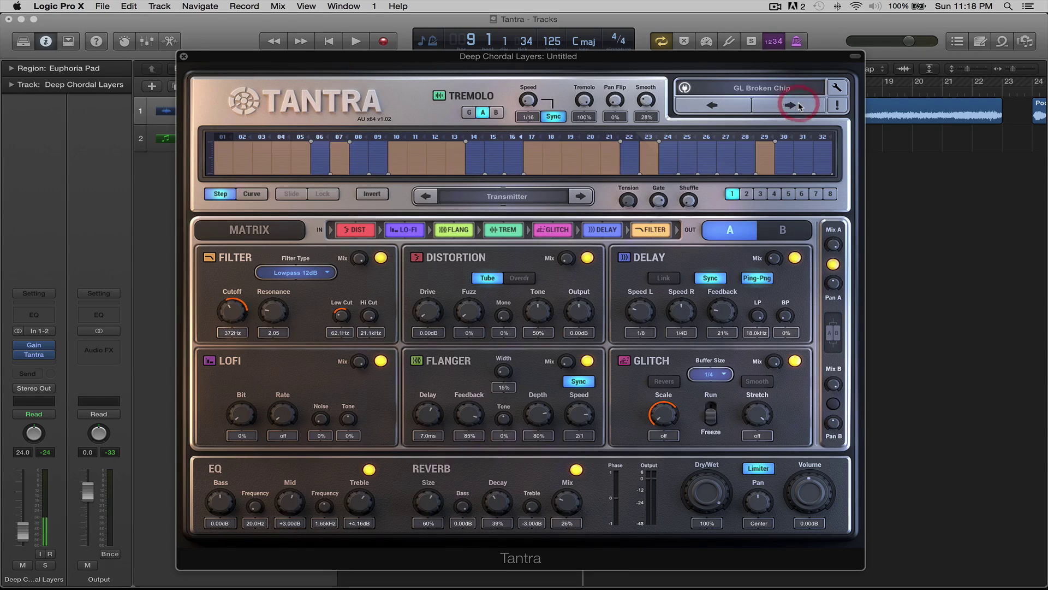
click(798, 104)
click(798, 104)
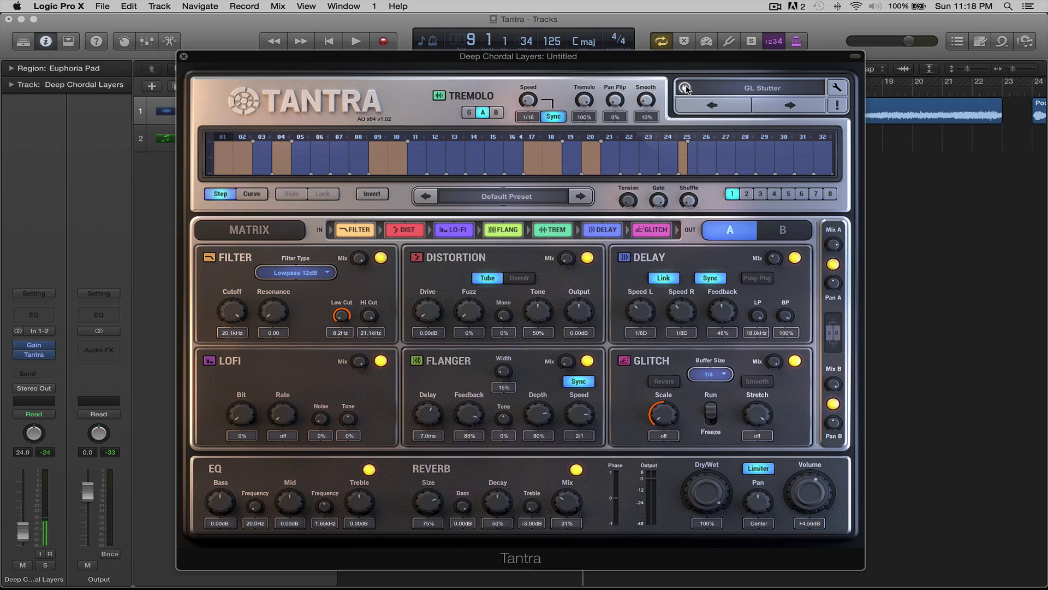
key(space)
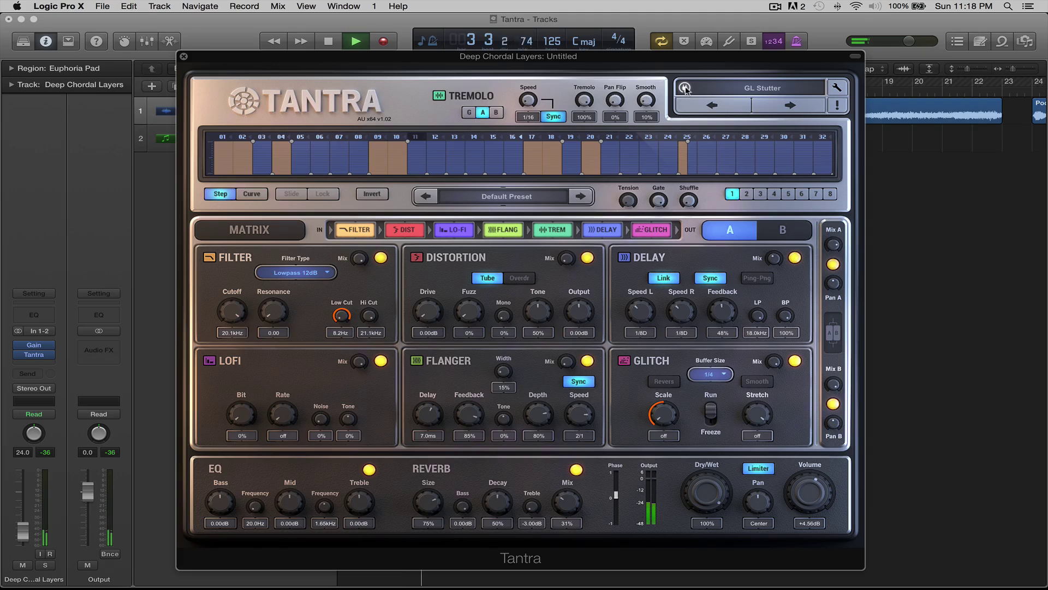
Audition the GL Terminal and PAD Airy presets, moving on to DRM Scatter in Factory Set C
click(767, 106)
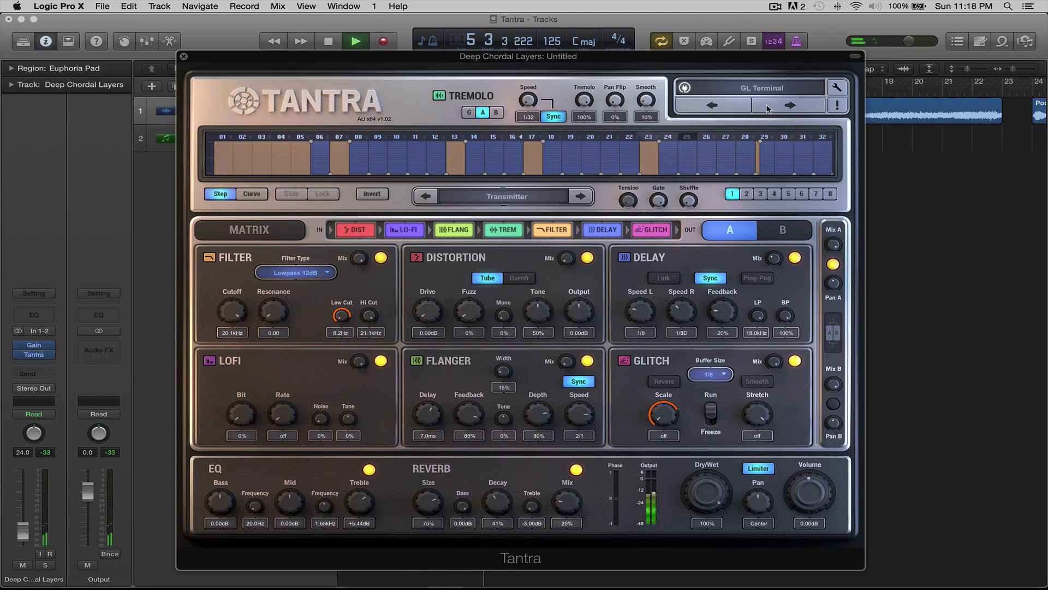
click(767, 107)
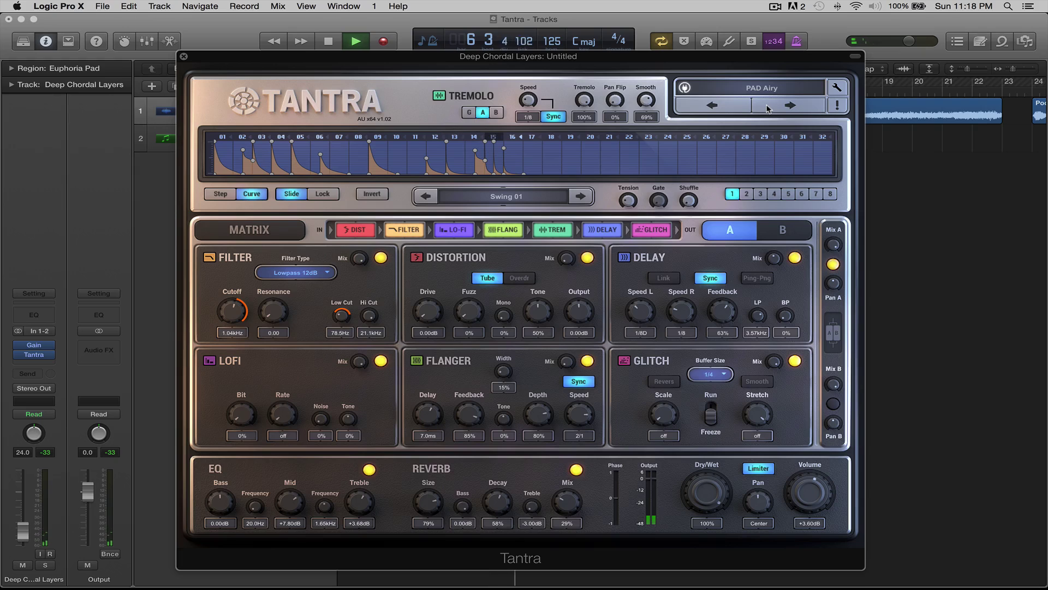
click(757, 89)
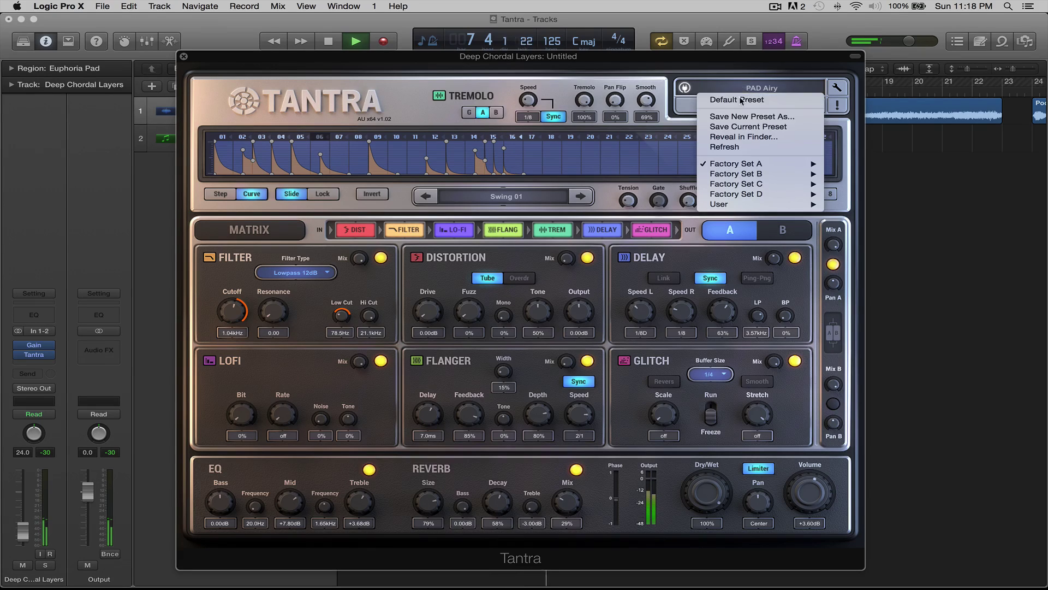
mouse_move(765, 184)
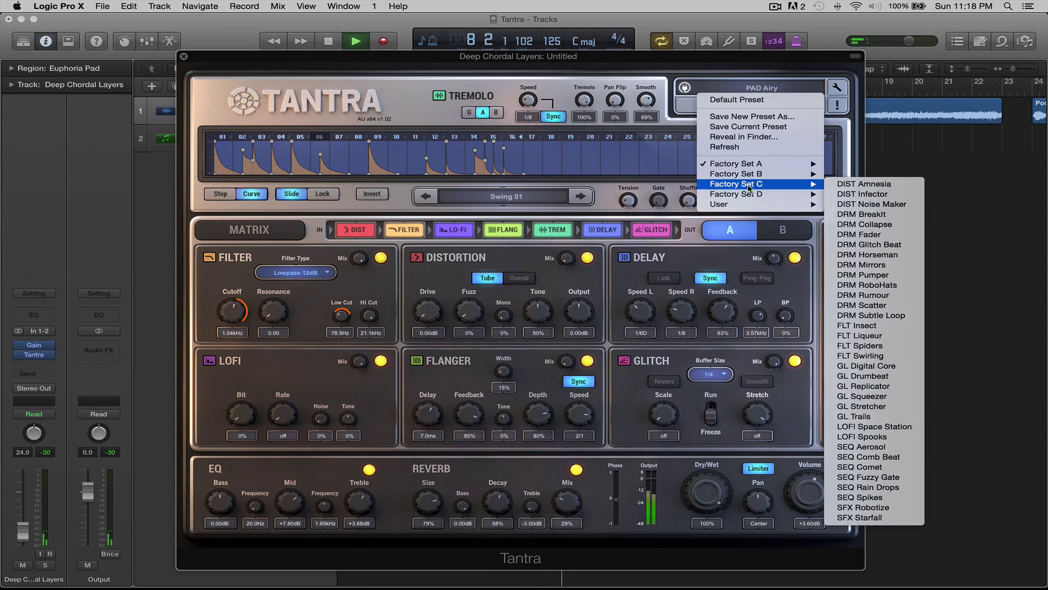
click(850, 295)
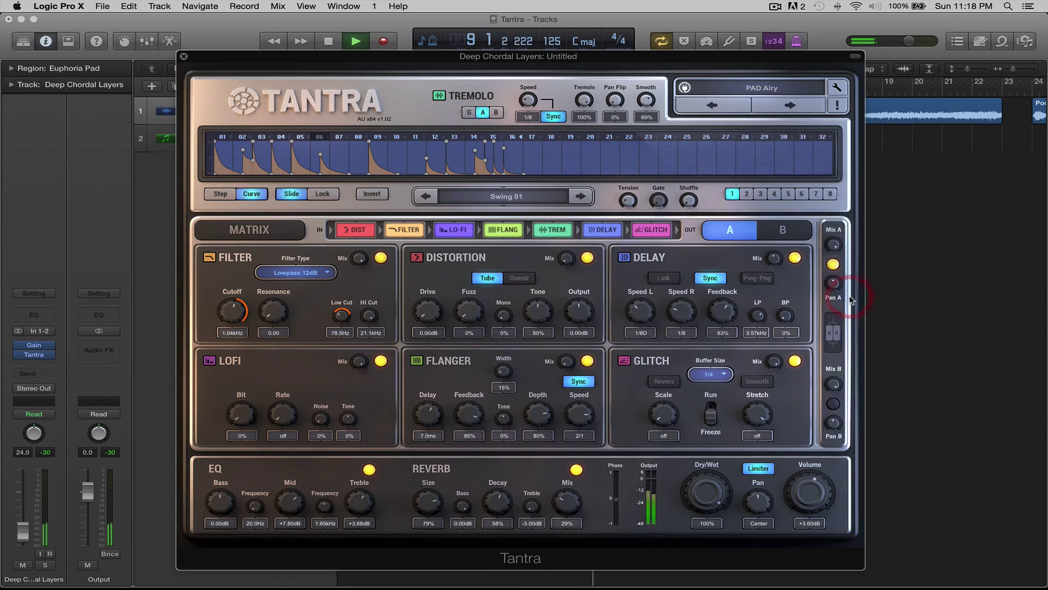
click(790, 106)
Load the GL ChopSeq preset from Factory Set D while the track plays
click(756, 87)
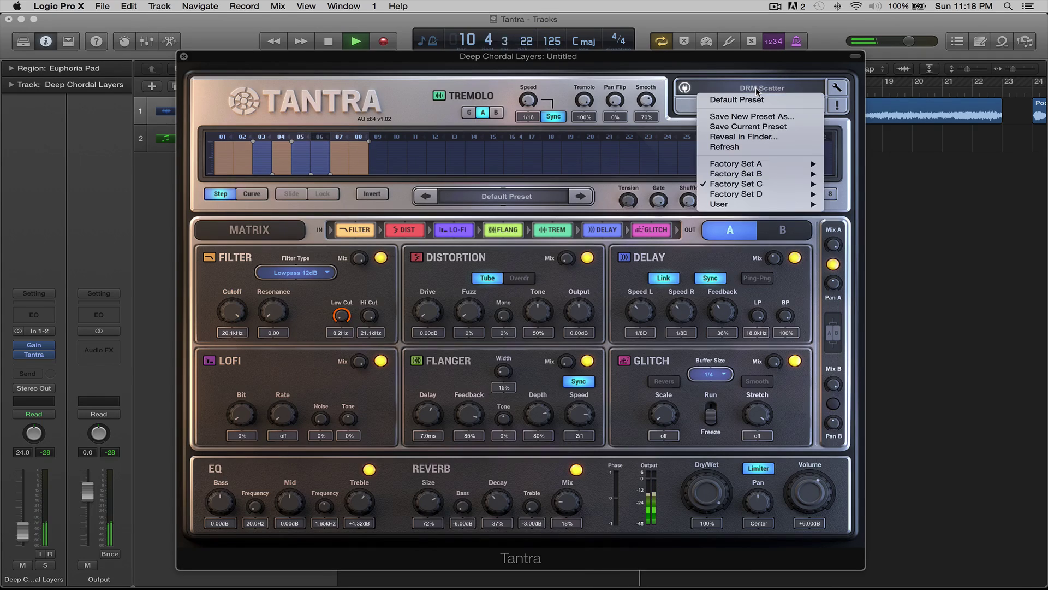
mouse_move(746, 185)
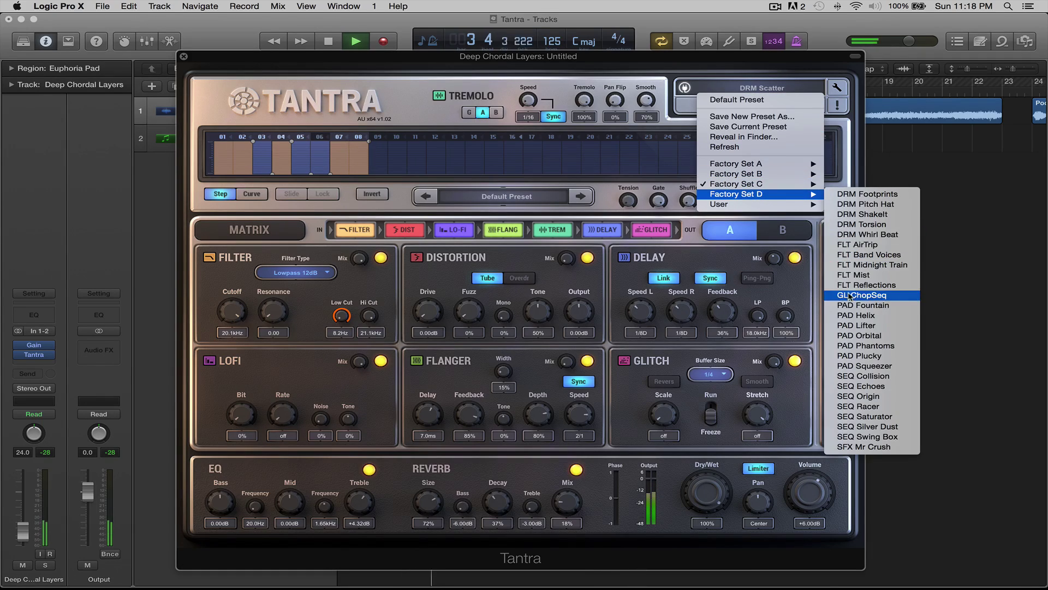
click(859, 295)
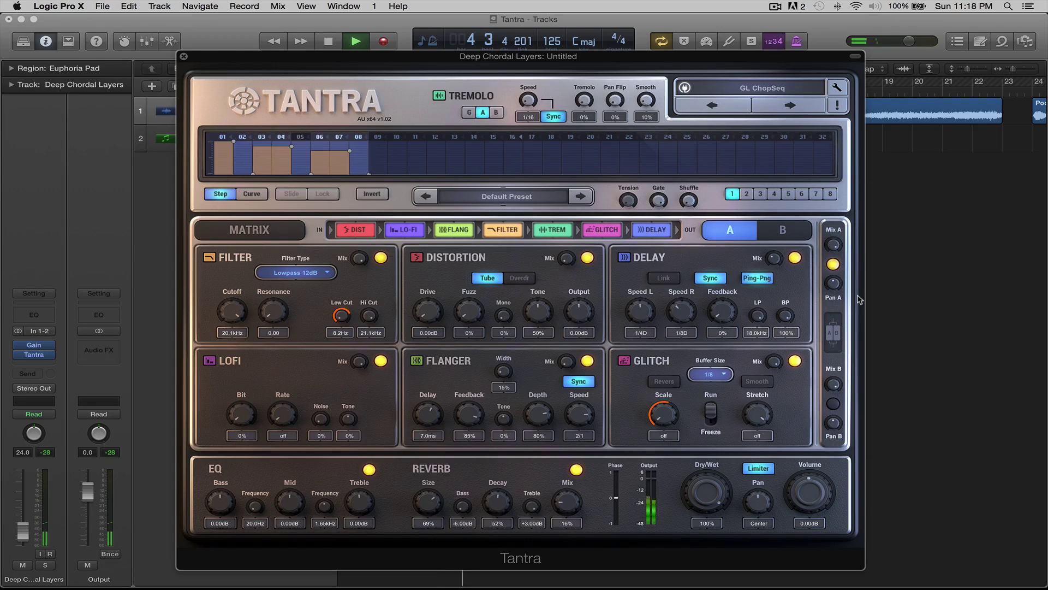
Load the PAD Orbital preset from Factory Set D and stop playback after listening to it
click(754, 88)
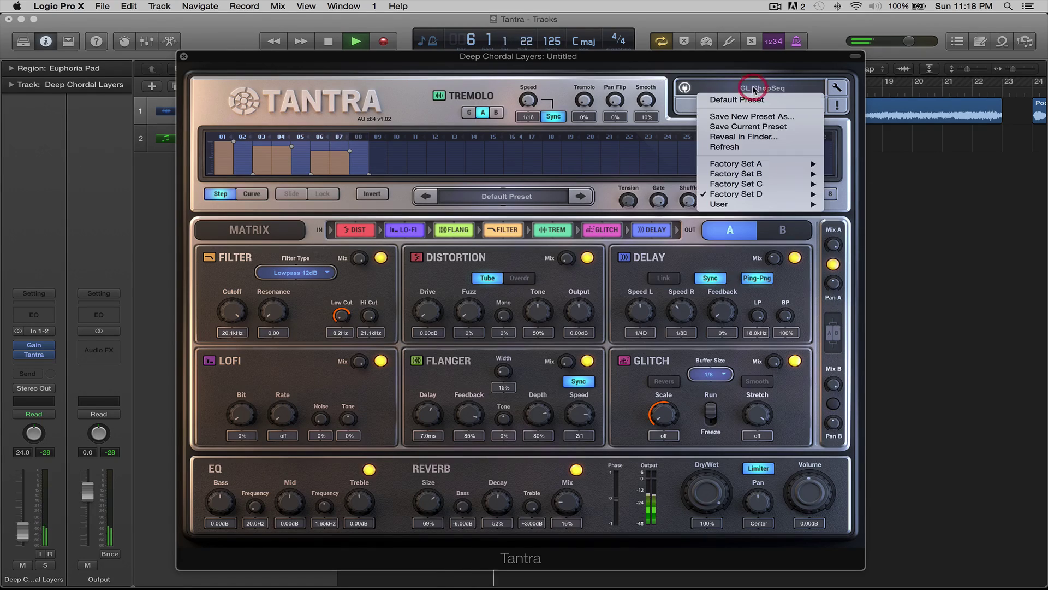
mouse_move(775, 194)
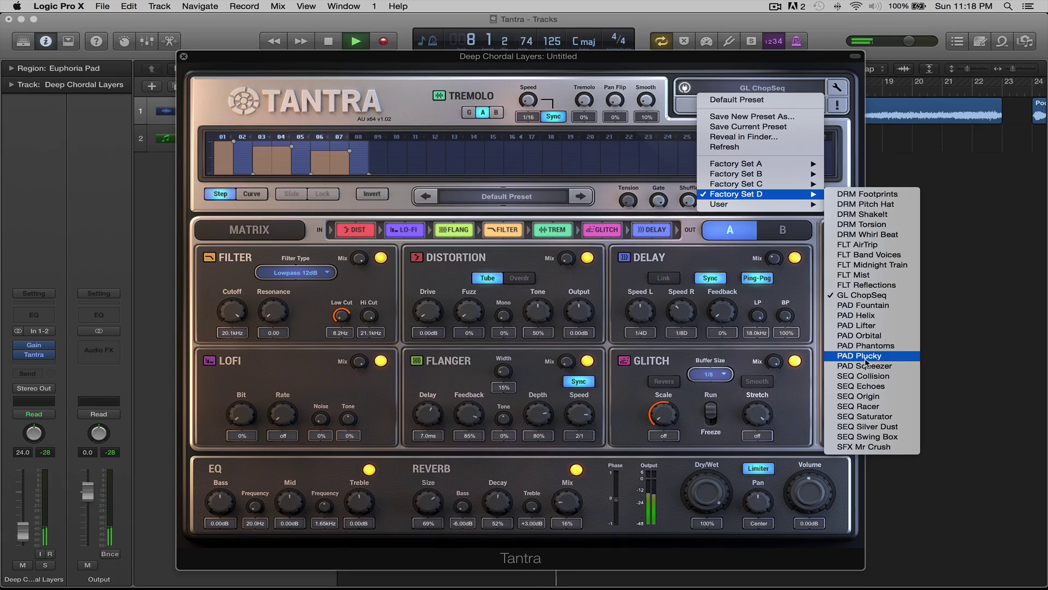
click(866, 336)
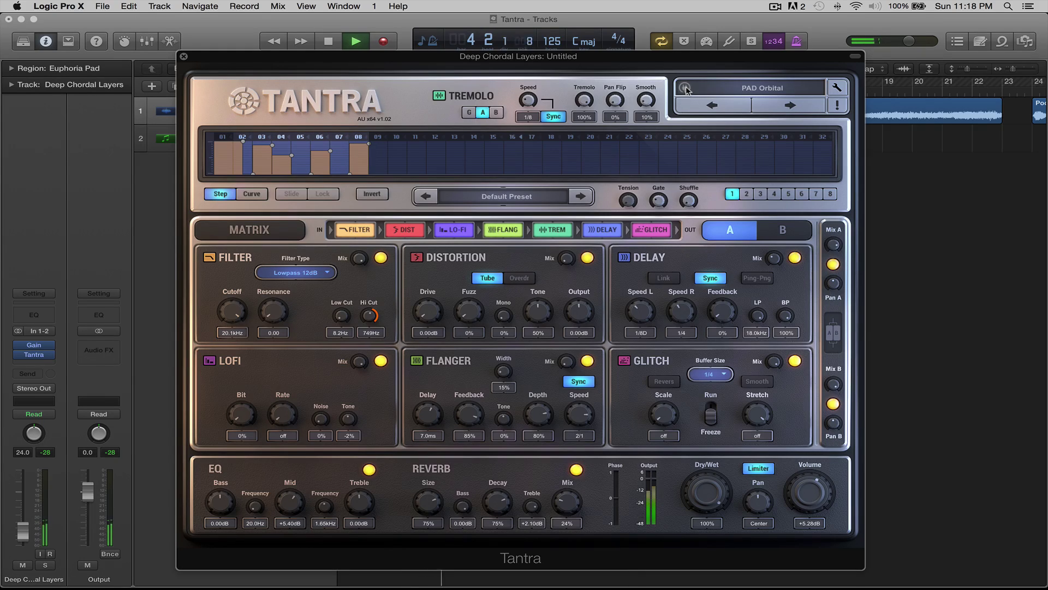
key(space)
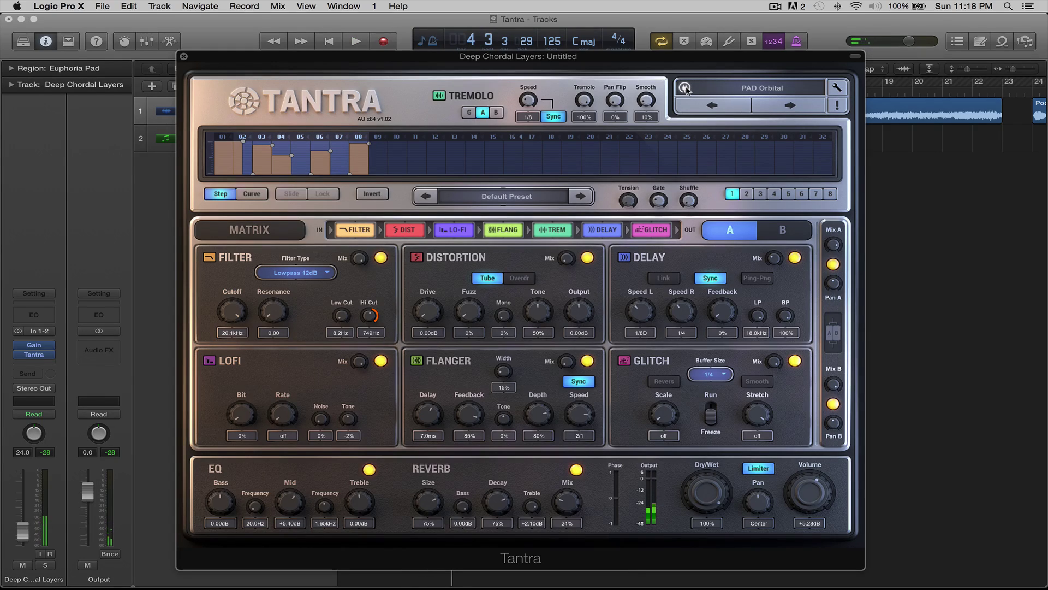
Review the plug-in's preset saving options and factory sets without loading another preset
click(750, 92)
mouse_move(762, 186)
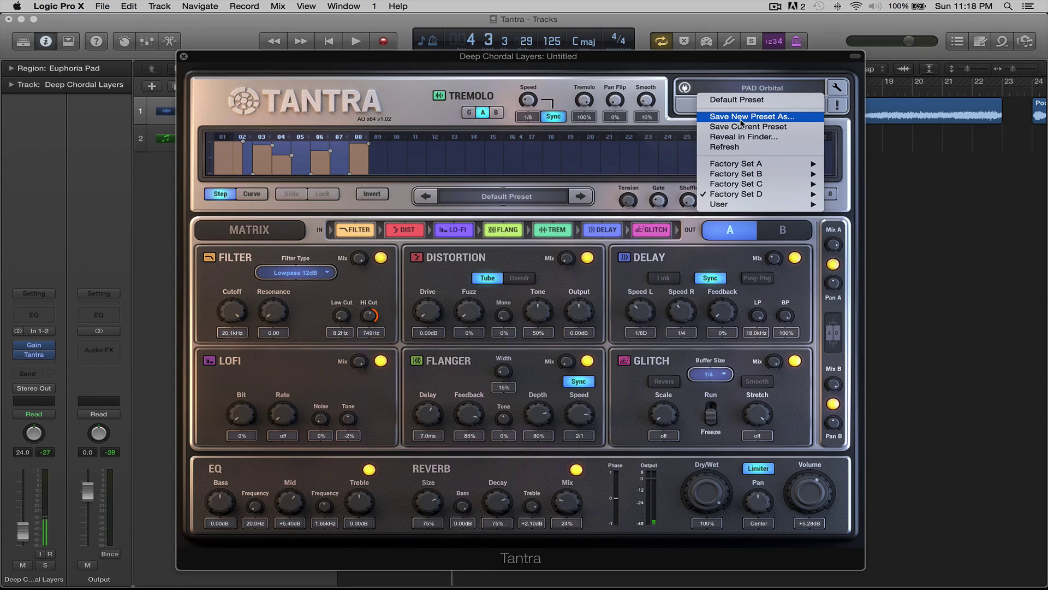
mouse_move(726, 204)
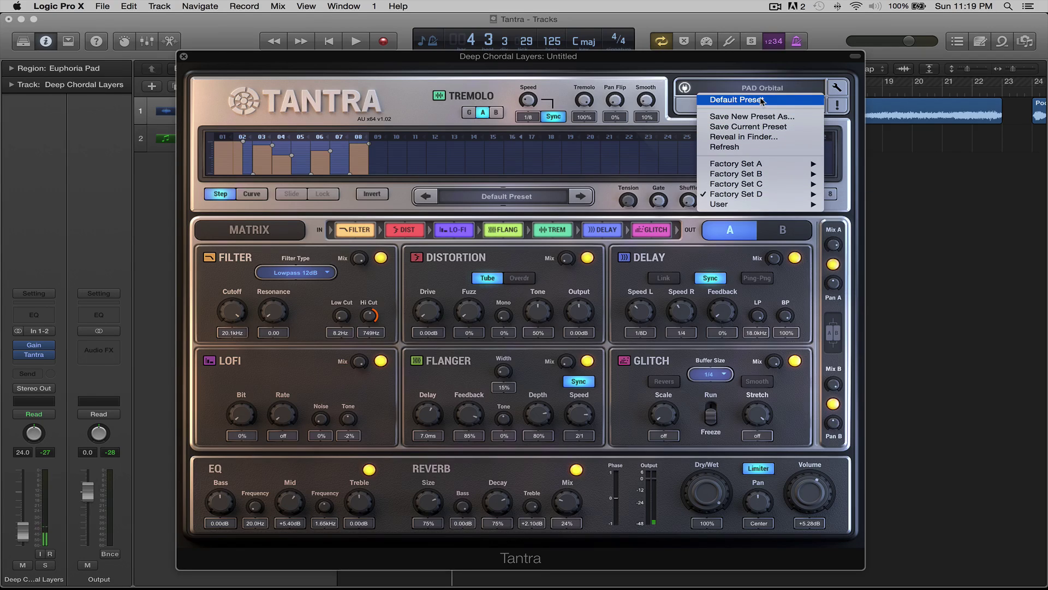
click(810, 94)
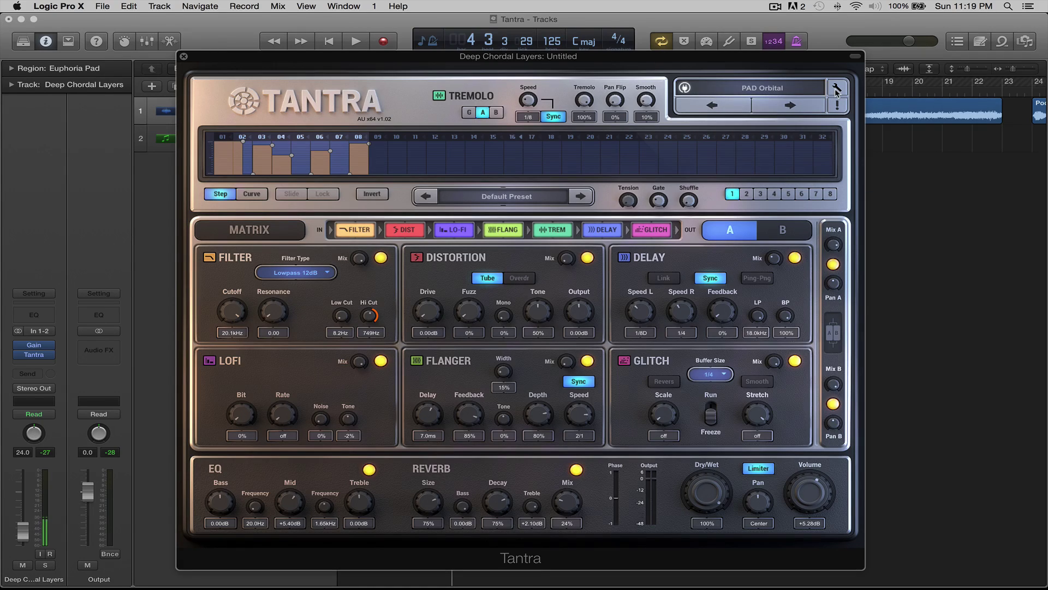
Switch the plug-in to Compact GUI Mode, view its Master and Effects pages, and restore the full layout
click(835, 90)
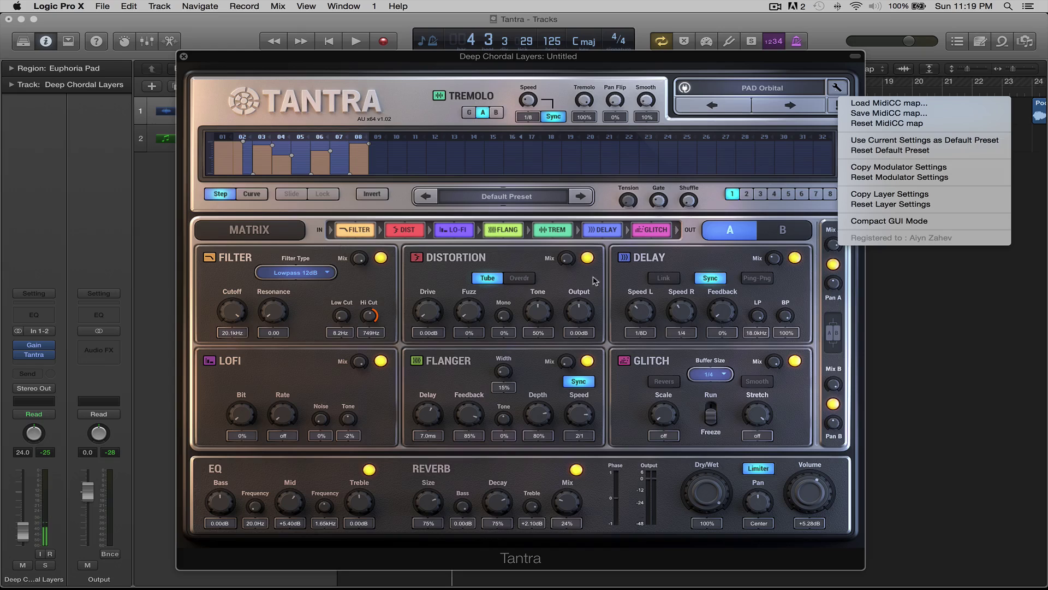
click(885, 222)
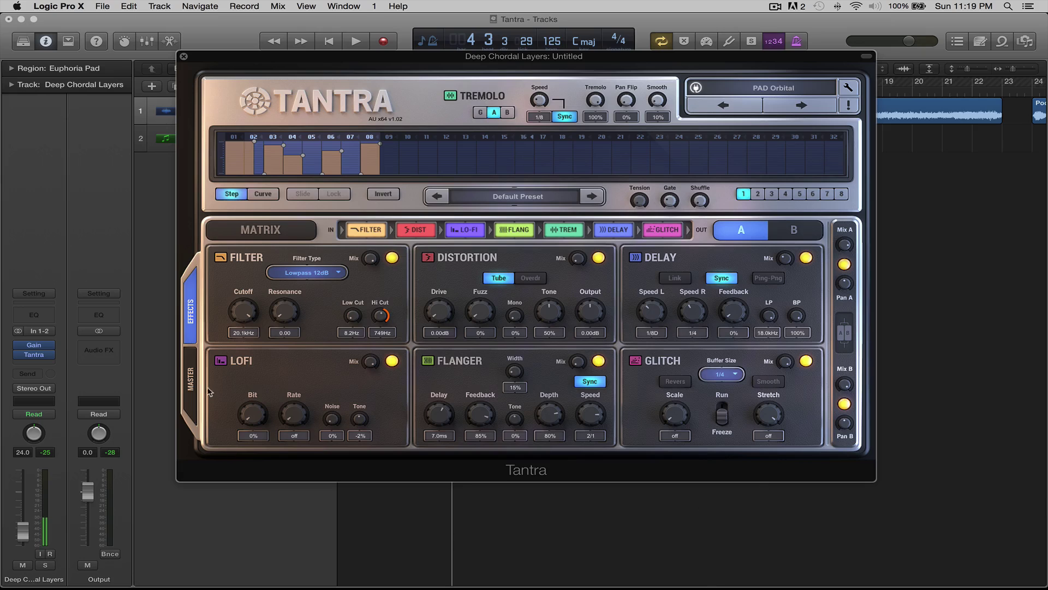
click(191, 379)
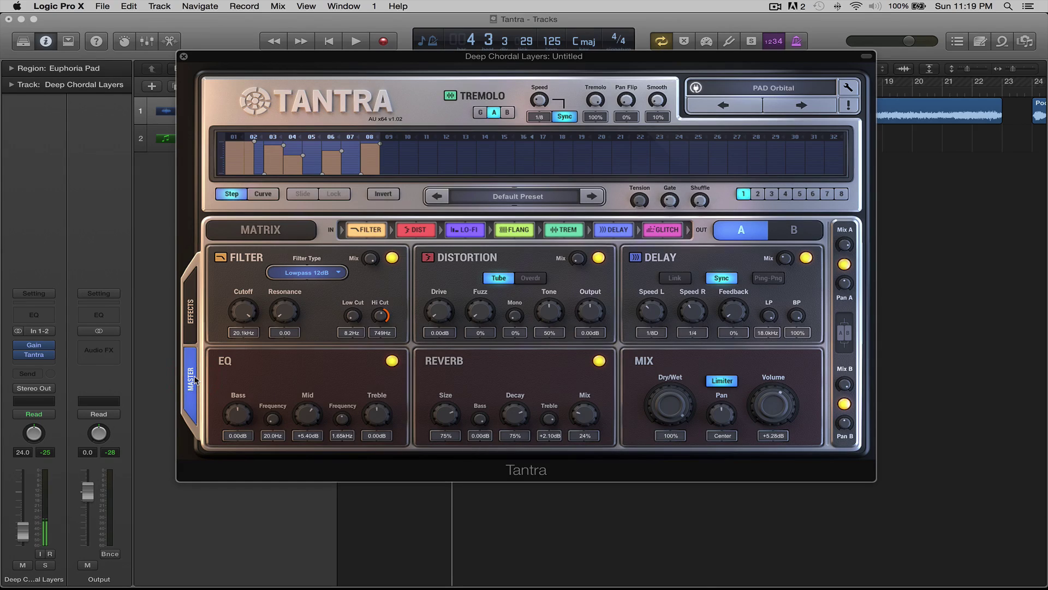
click(188, 322)
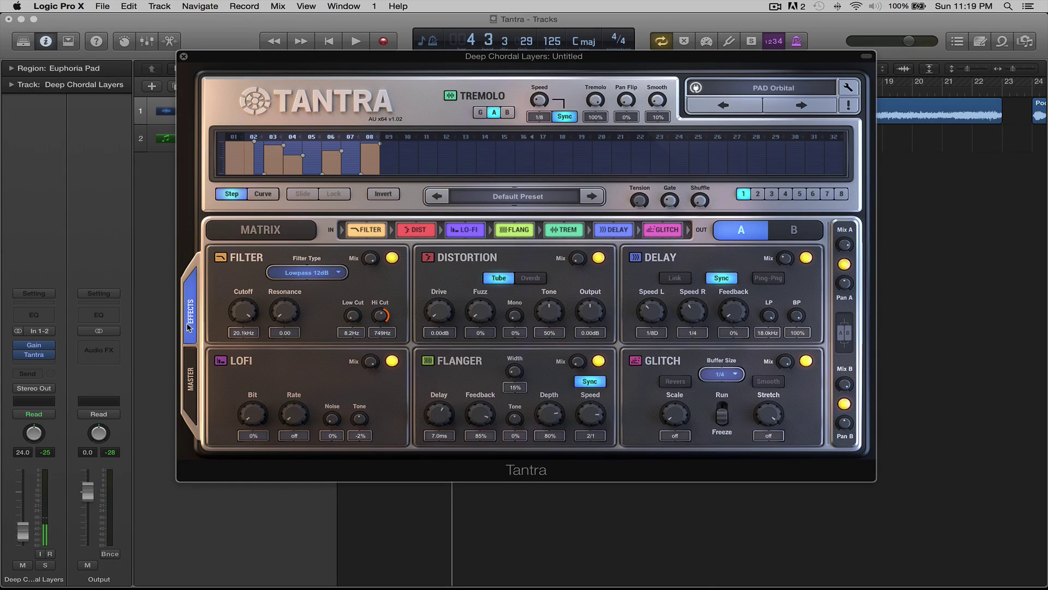
click(850, 89)
click(870, 218)
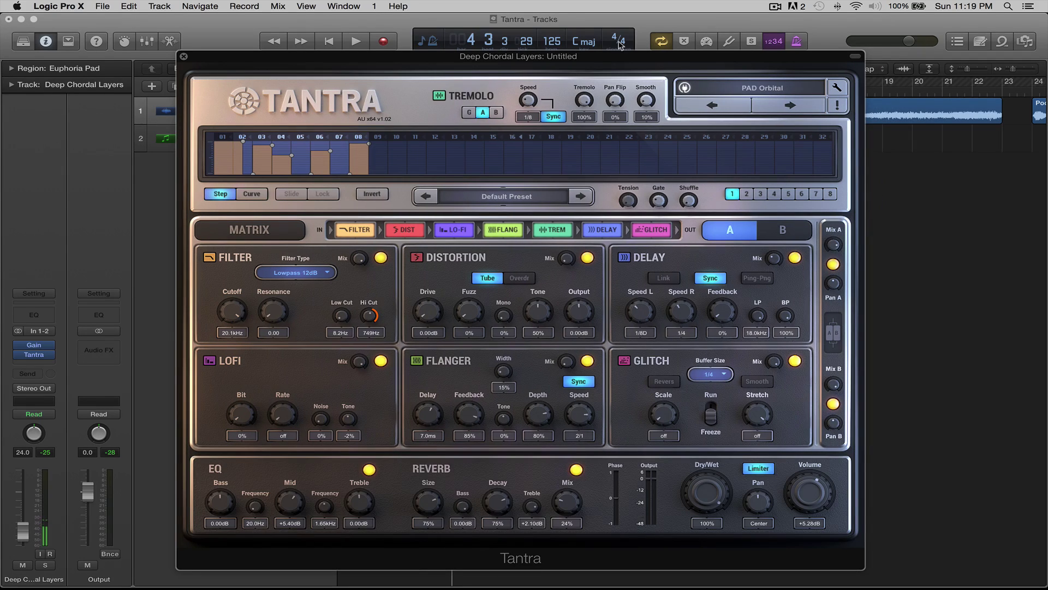
Move the plug-in window higher and review layer A's filter types, keeping Lowpass 12dB
drag(629, 60, 631, 35)
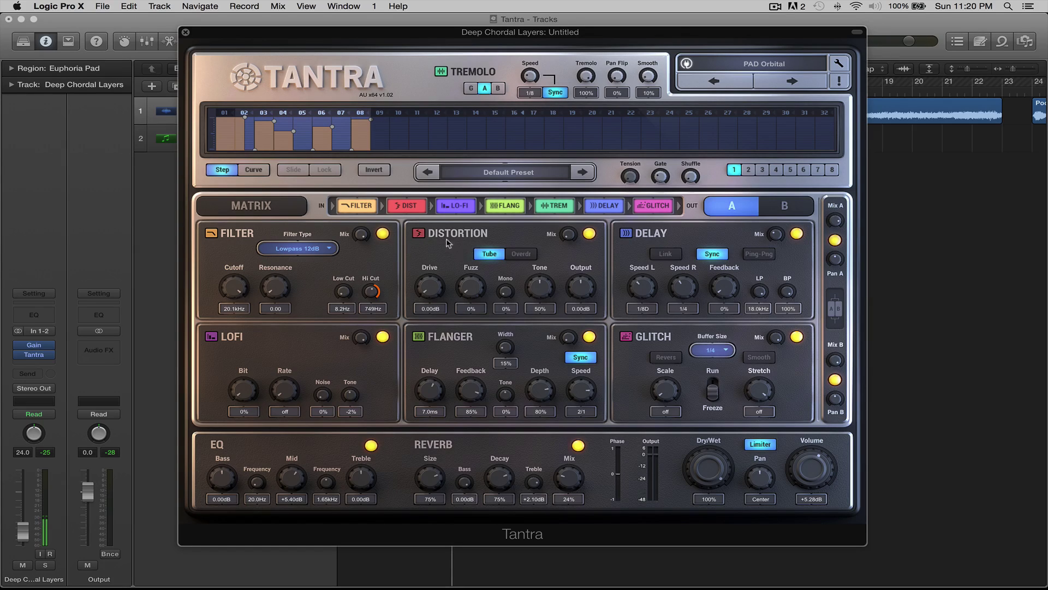
click(327, 250)
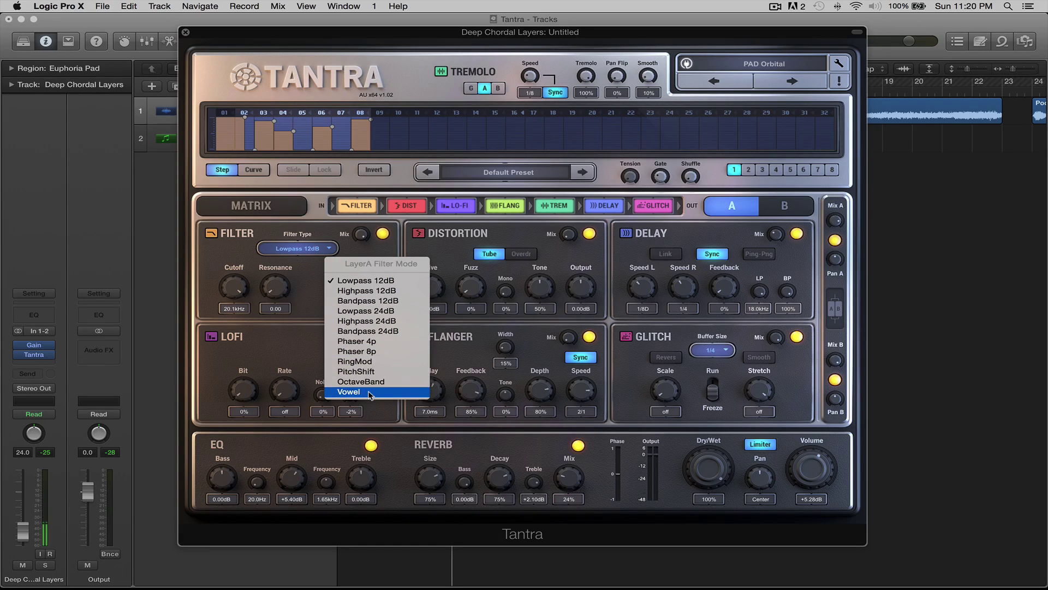
click(355, 281)
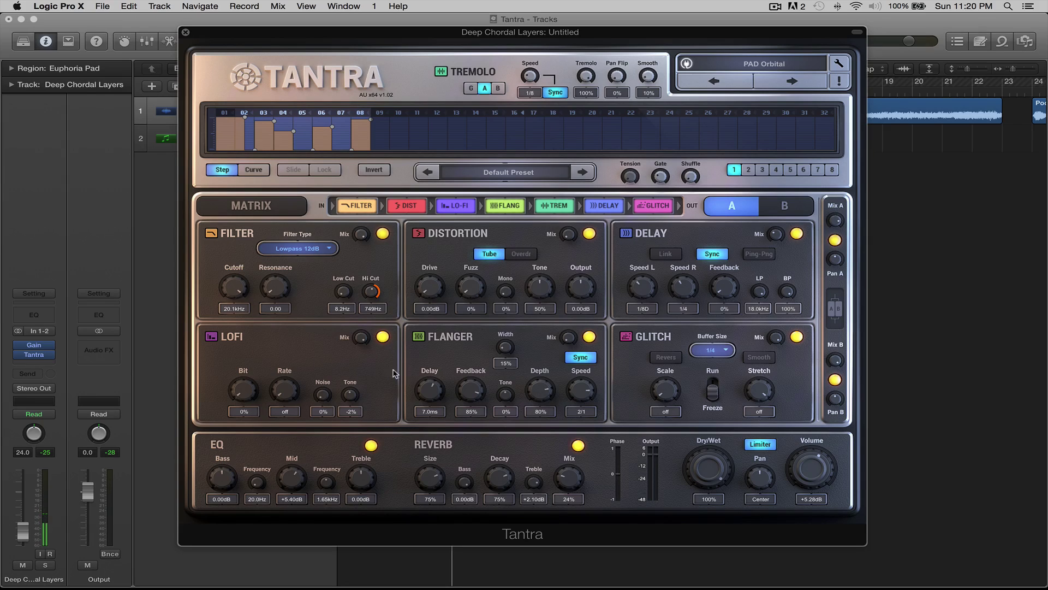
Set layer A's LoFi bit to 33% and rate to 919Hz, and enable glitch reverse with a 1/8D buffer size
drag(298, 392, 299, 344)
drag(247, 374, 249, 349)
click(665, 357)
click(711, 350)
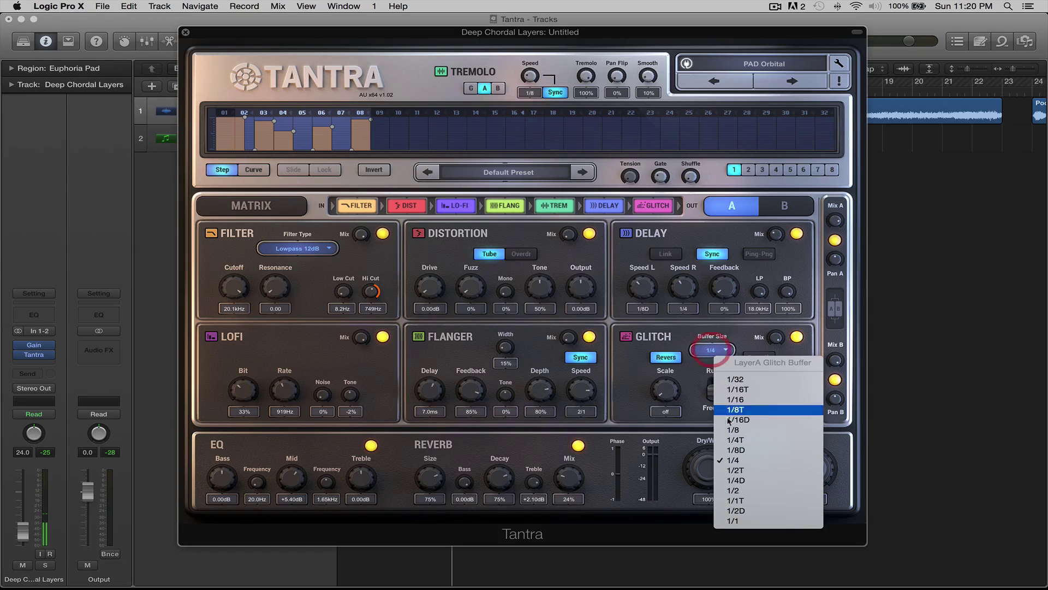
click(734, 450)
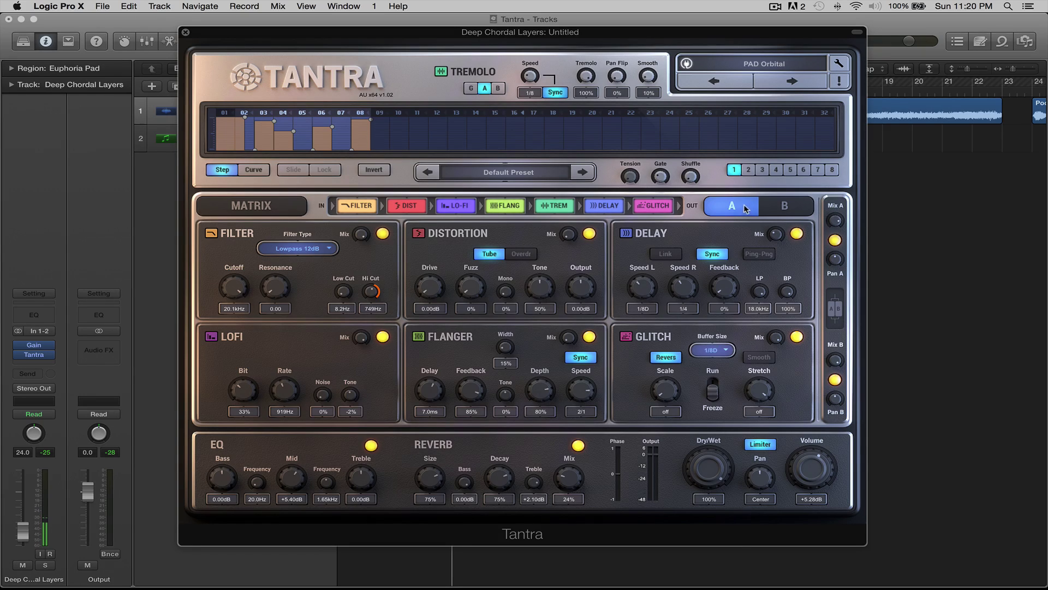
Turn off the delay, distortion and flanger on layer B
click(779, 207)
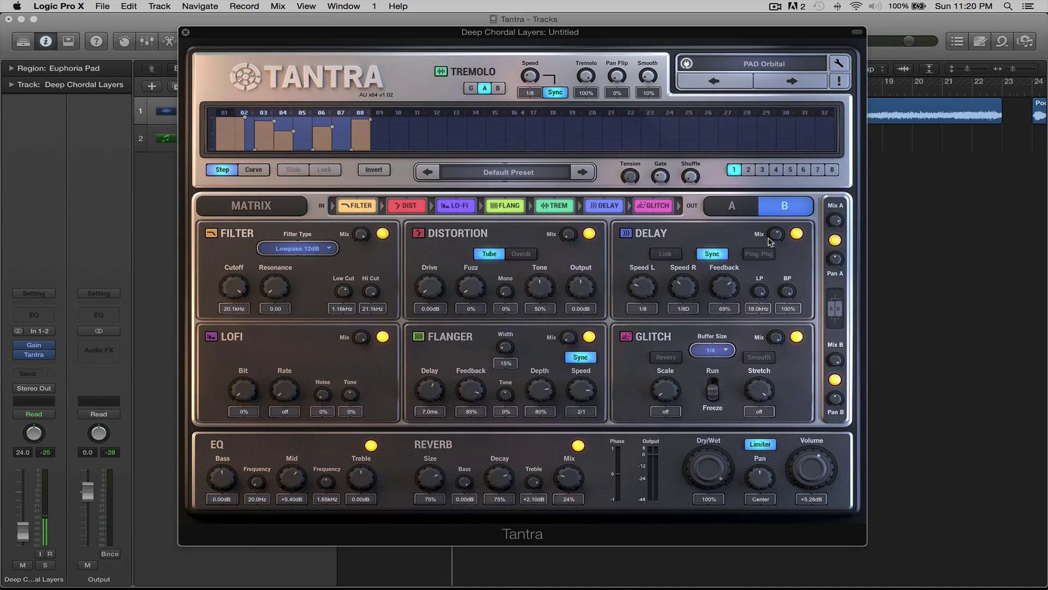
click(797, 234)
click(588, 233)
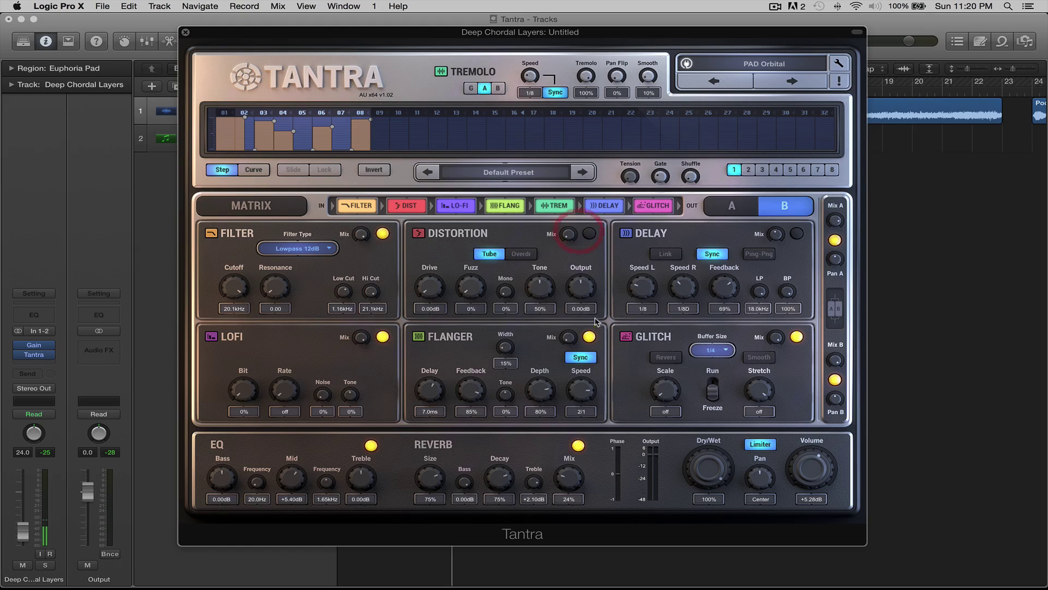
click(589, 337)
Compare the settings of layers A and B, trying the A/B balance slider along the way
click(731, 207)
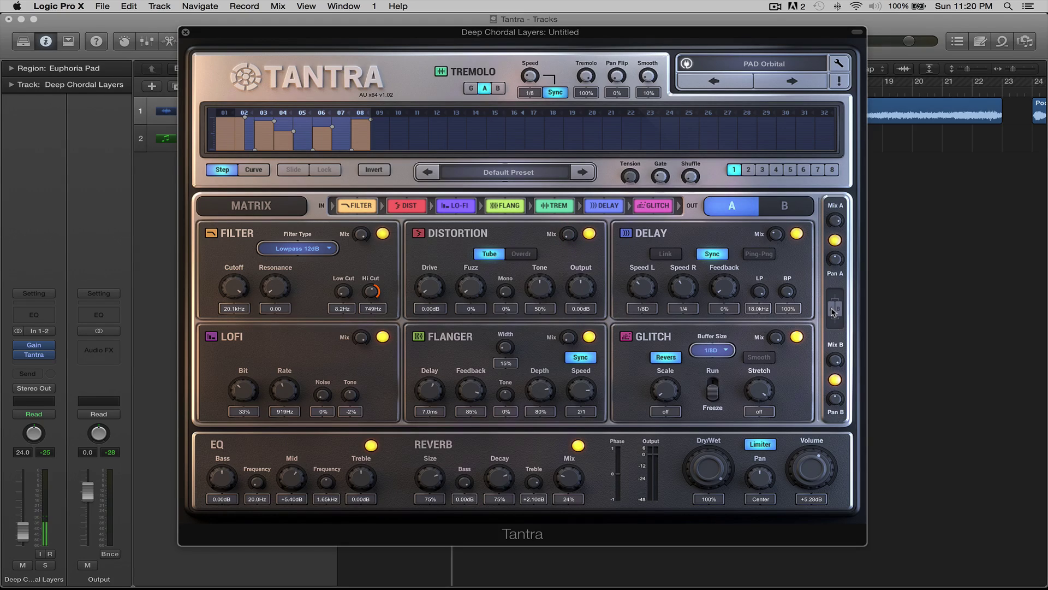
mouse_move(832, 312)
mouse_down()
mouse_move(840, 302)
mouse_move(825, 296)
mouse_up()
click(788, 211)
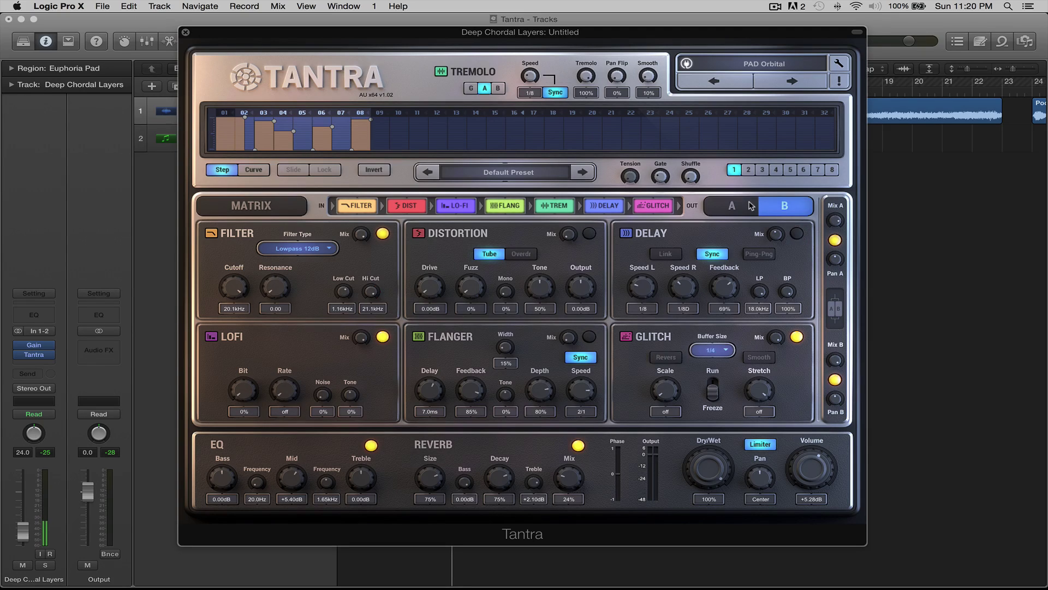
click(751, 205)
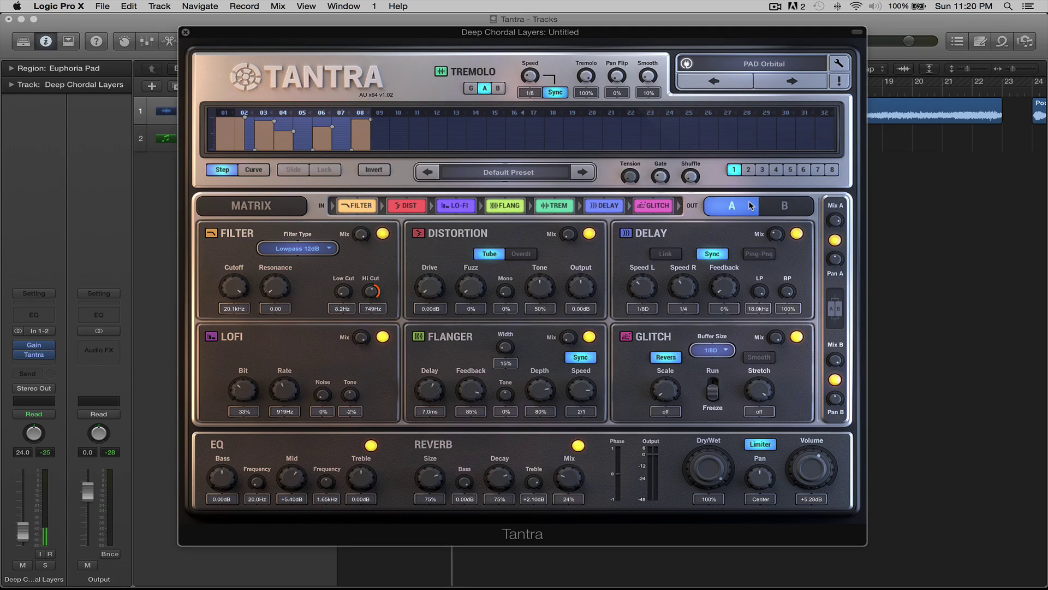
Turn off the flanger and LoFi on layer A, toggling the filter and distortion off and back on
click(589, 233)
click(589, 338)
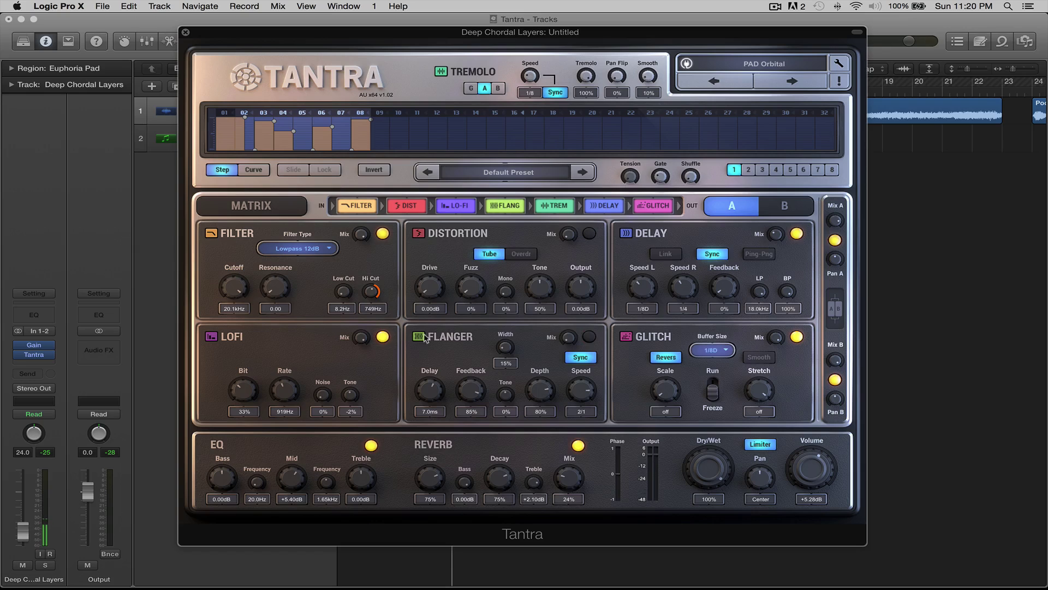
click(383, 337)
click(382, 235)
click(371, 254)
click(383, 234)
click(589, 233)
Reorder layer A's effect chain to Delay, Filter, Trem, Lo-Fi, Flang, Glitch, Dist
drag(416, 206, 655, 206)
drag(554, 206, 361, 206)
drag(456, 207, 562, 202)
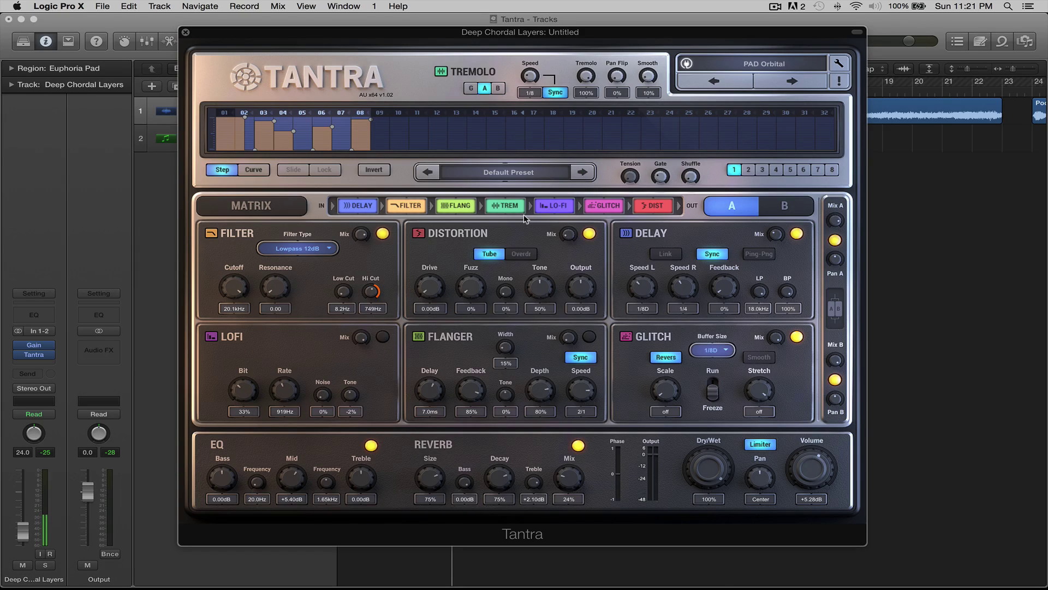
drag(456, 206, 553, 209)
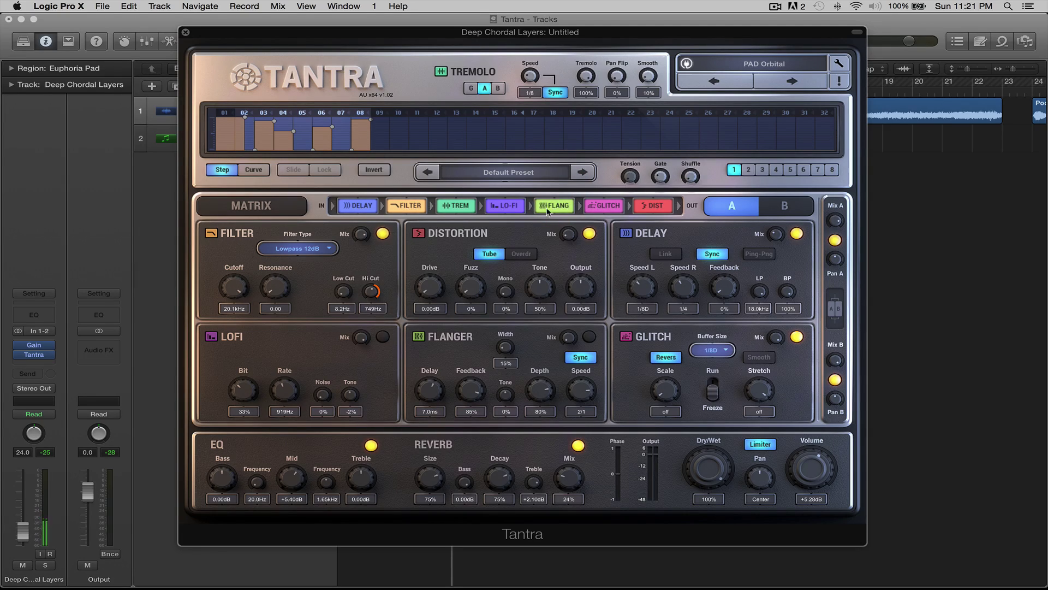
Examine the modulation matrix and the first slot's source options, leaving the routing as it is
click(293, 209)
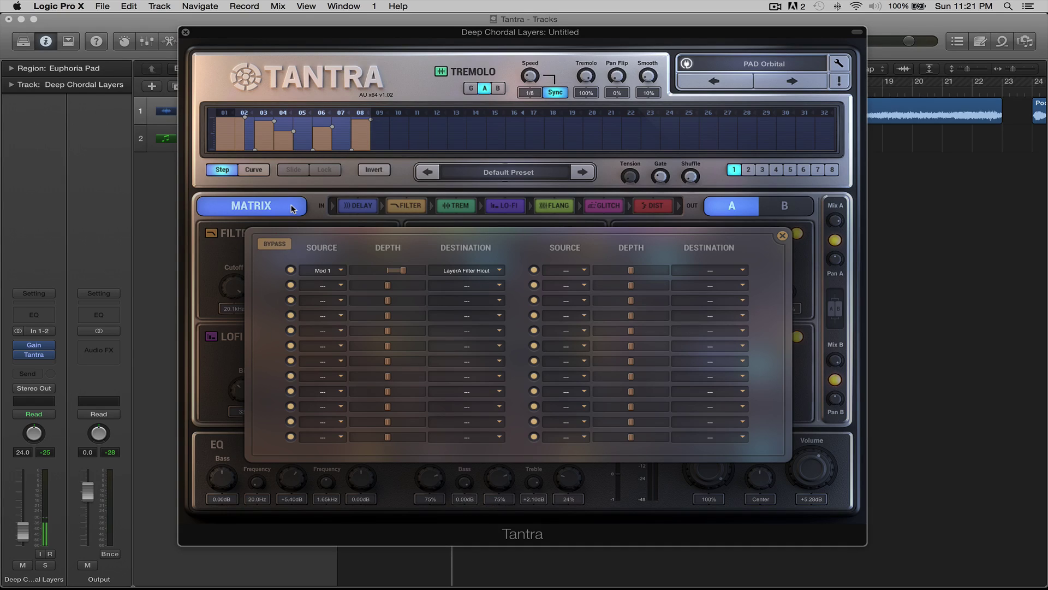
click(341, 271)
click(317, 262)
click(251, 205)
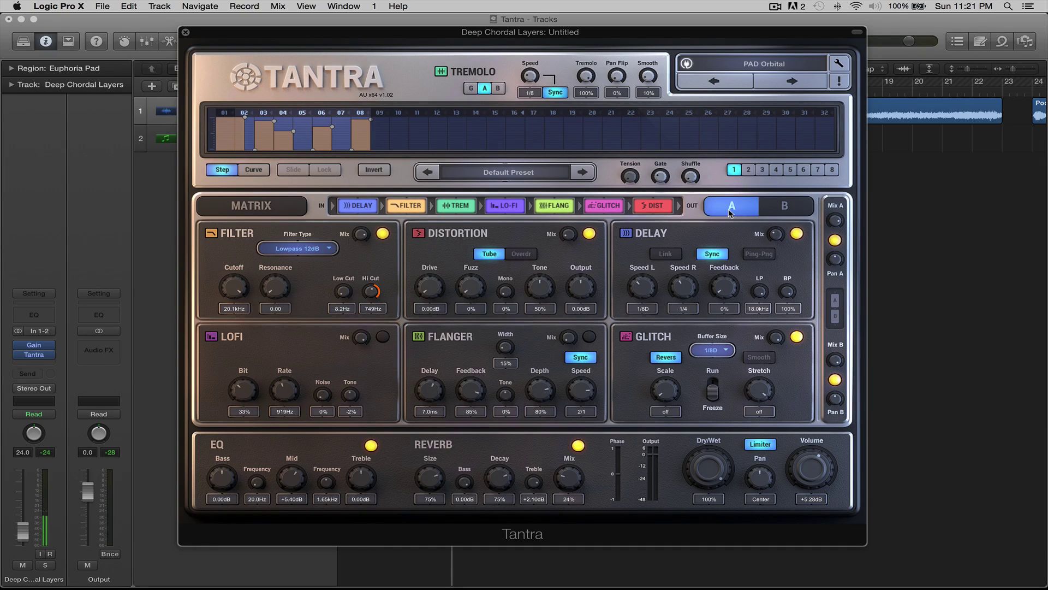
Show layer B and point out the Mix A and Mix B controls
click(786, 207)
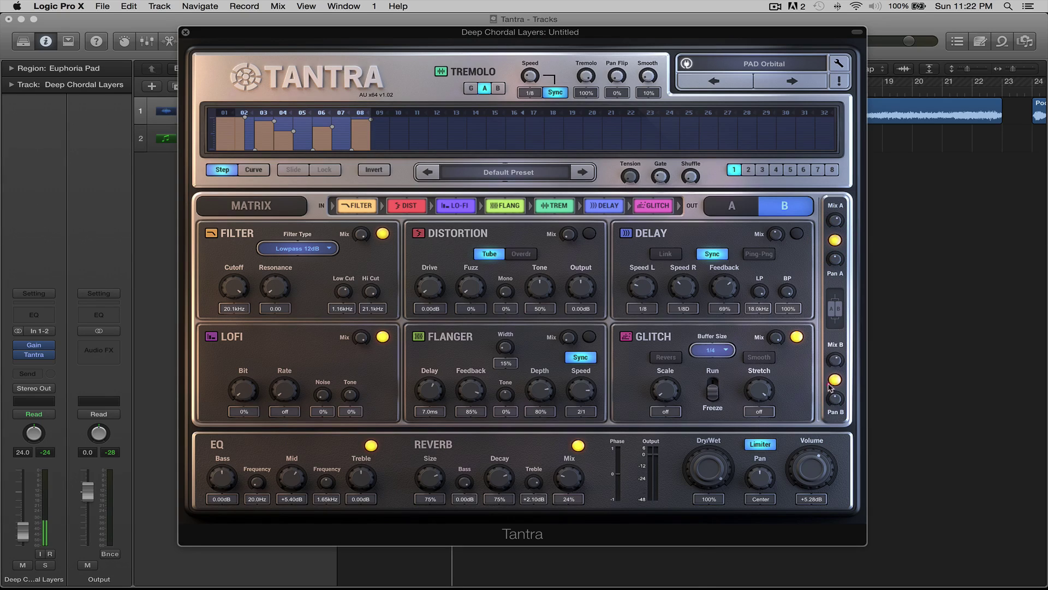
click(834, 223)
click(835, 360)
Toggle the master EQ and reverb off and back on
click(370, 446)
click(577, 446)
click(577, 446)
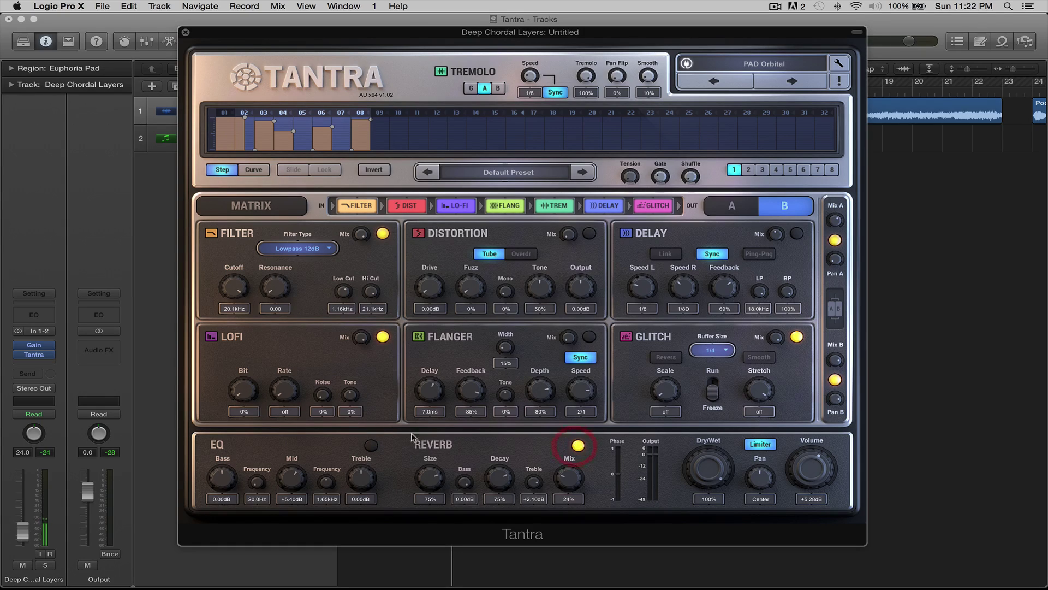
click(370, 445)
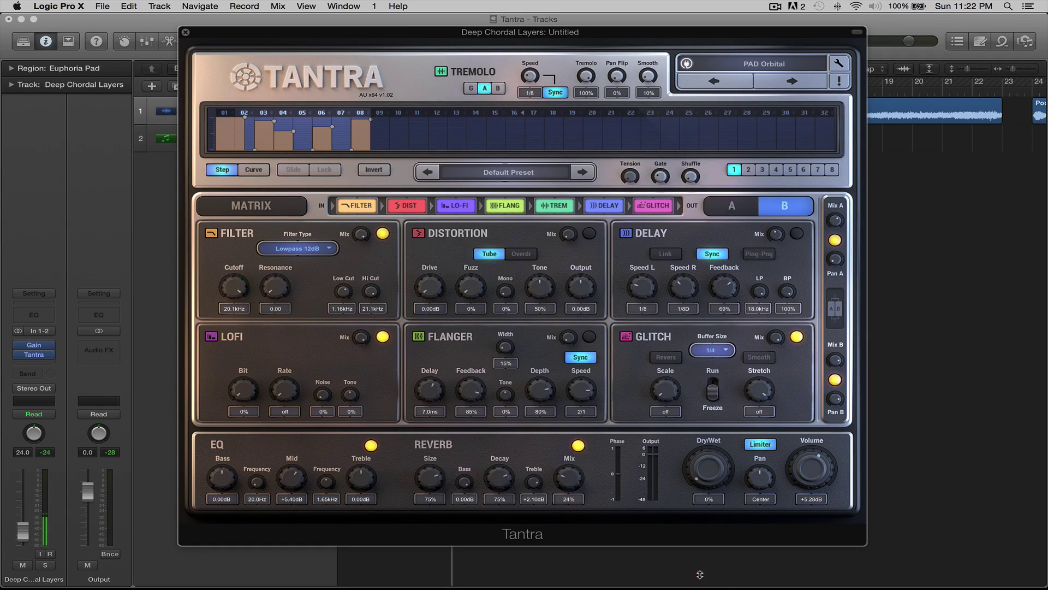
Set the master pan to R16% and the volume to +1.20dB, toggling the limiter off and back on
drag(751, 476, 767, 450)
click(760, 444)
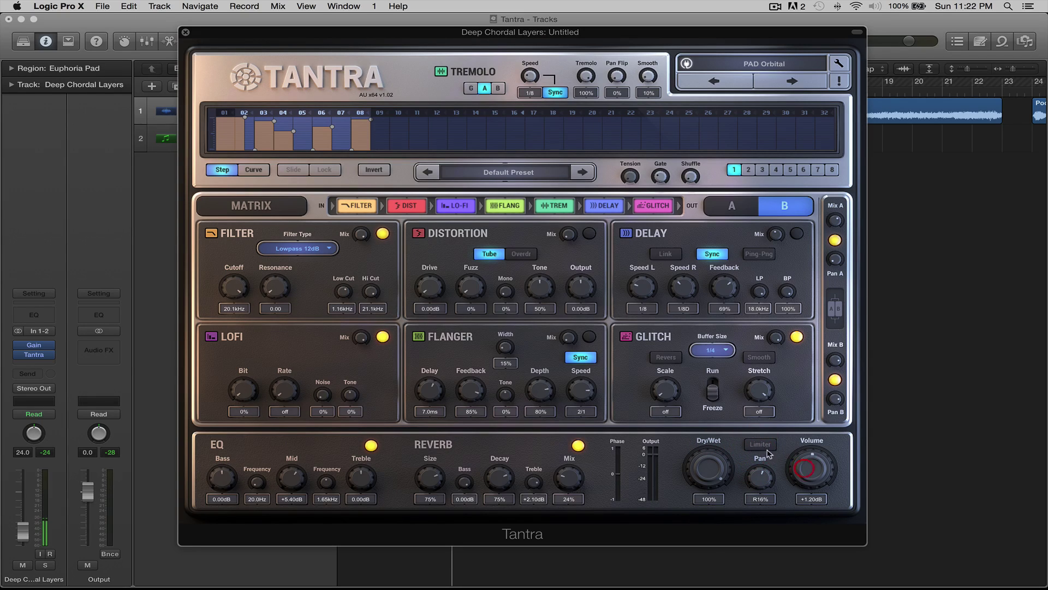
click(760, 444)
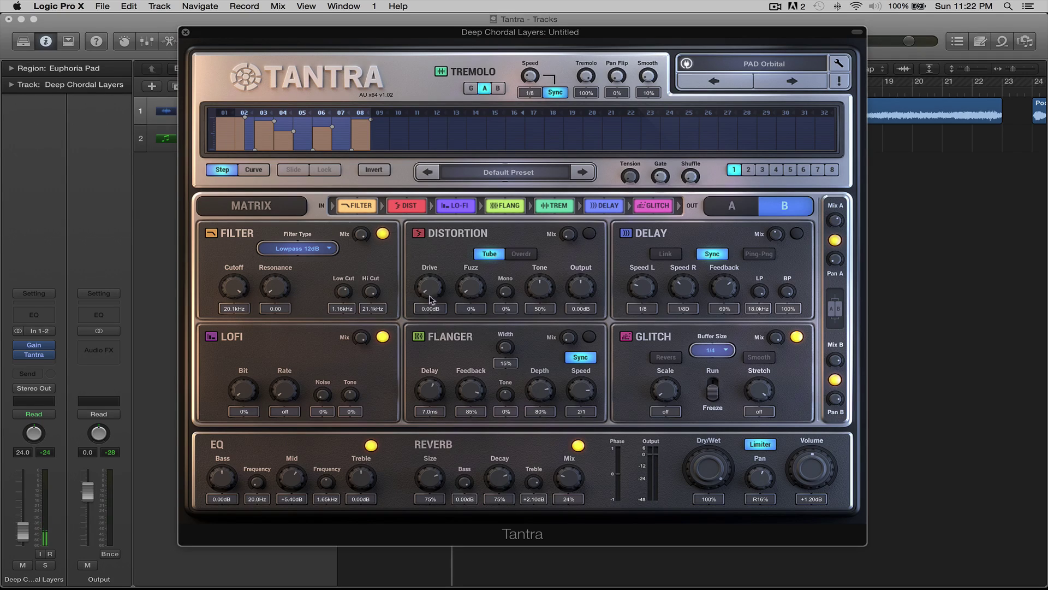
Load the Progression 01 gate preset into the tremolo sequencer and return to layer A
click(497, 173)
mouse_move(514, 249)
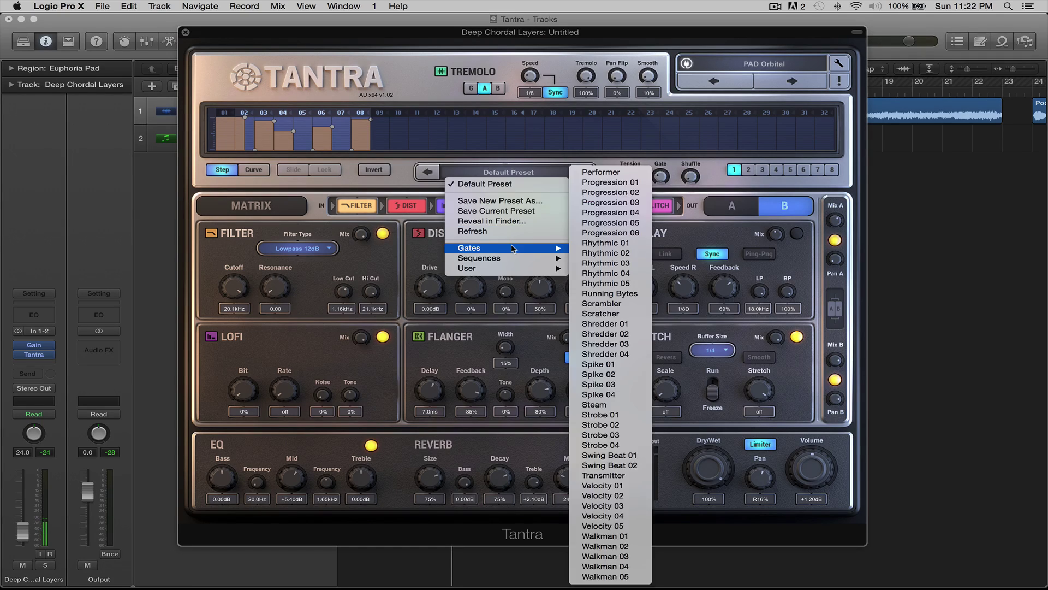
click(611, 183)
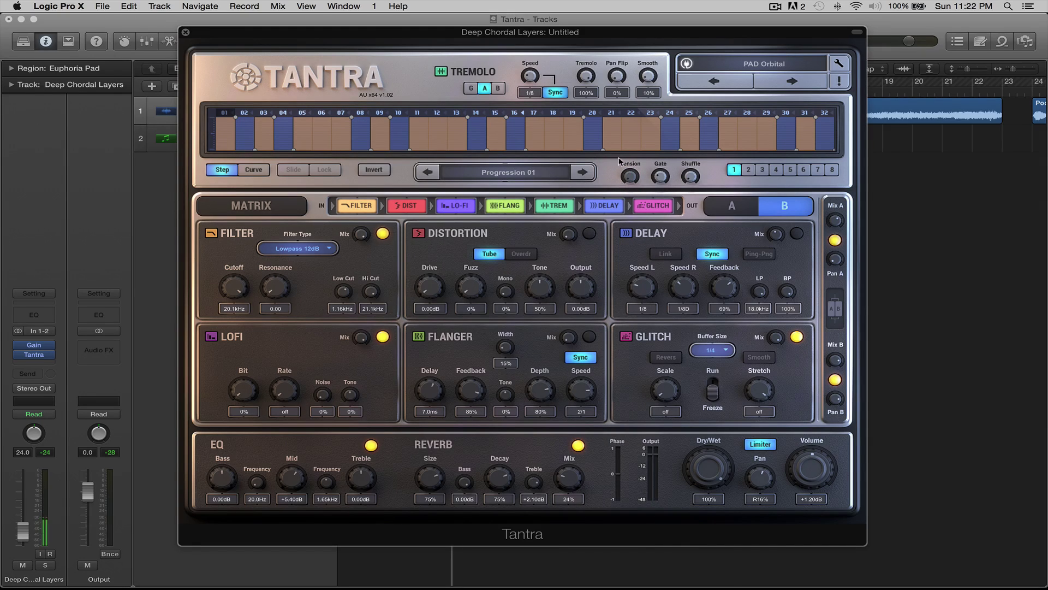
click(721, 209)
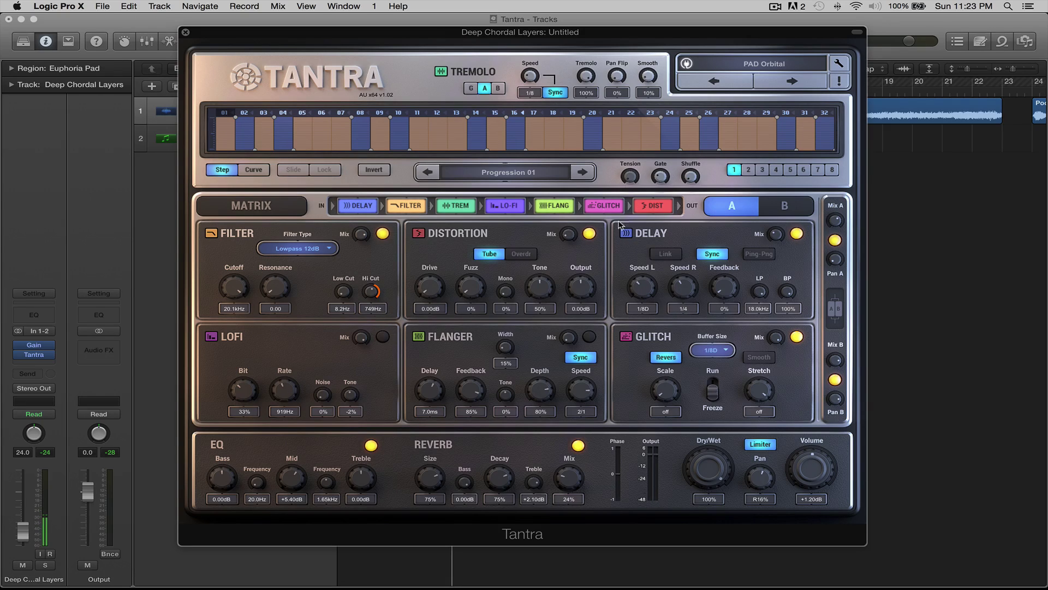
Go forward through the tremolo sequencer's gate presets from Progression 01 to Rhythmic 04
click(582, 172)
click(582, 172)
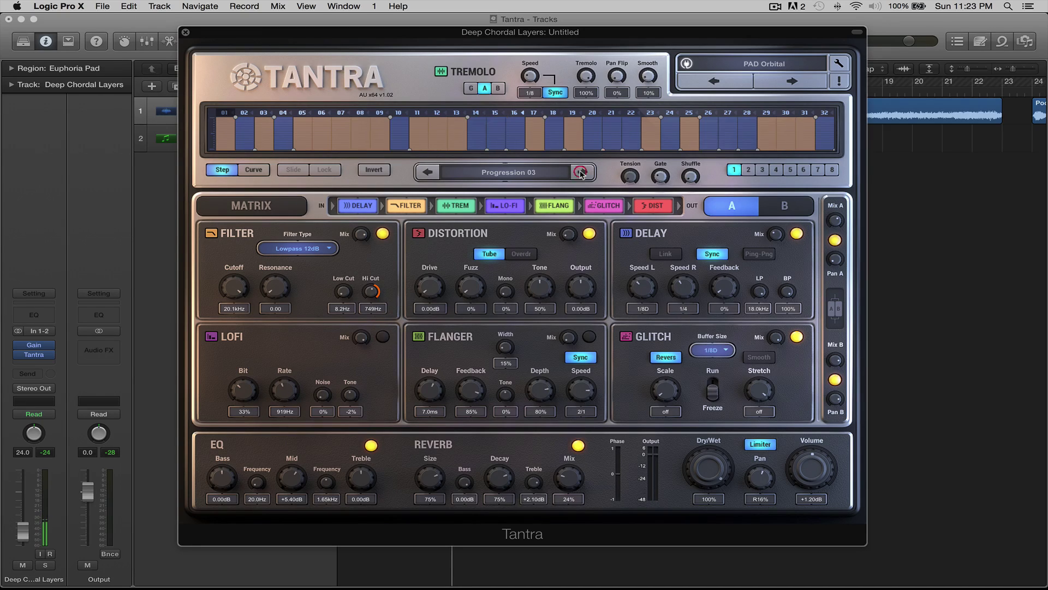
click(582, 172)
click(582, 172)
click(582, 172)
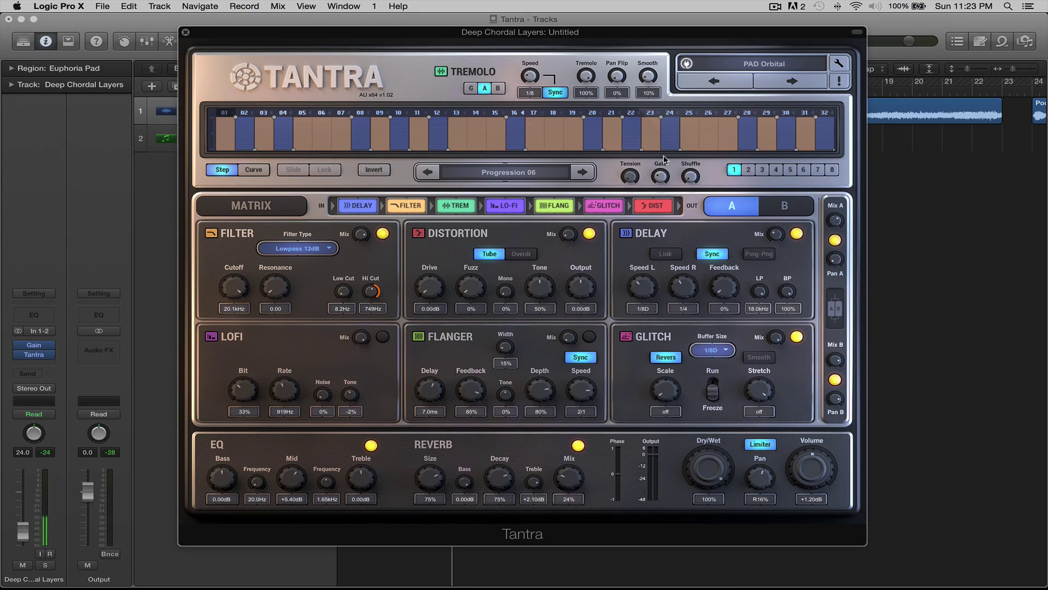
click(578, 174)
click(579, 173)
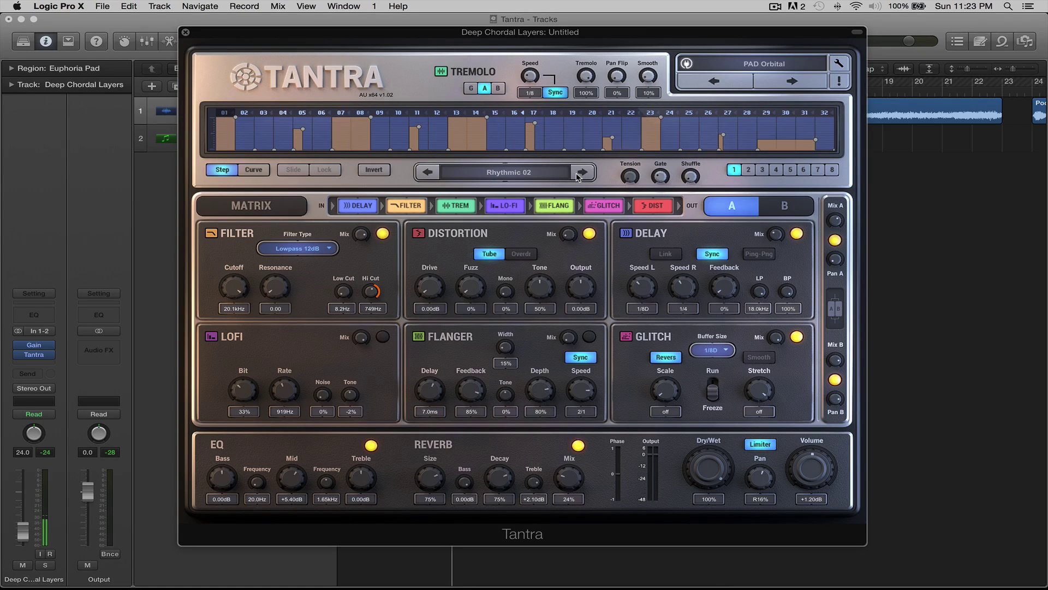
click(579, 174)
click(579, 173)
Review the tremolo sequencer's preset saving options and categories, keeping Rhythmic 04 loaded
click(494, 173)
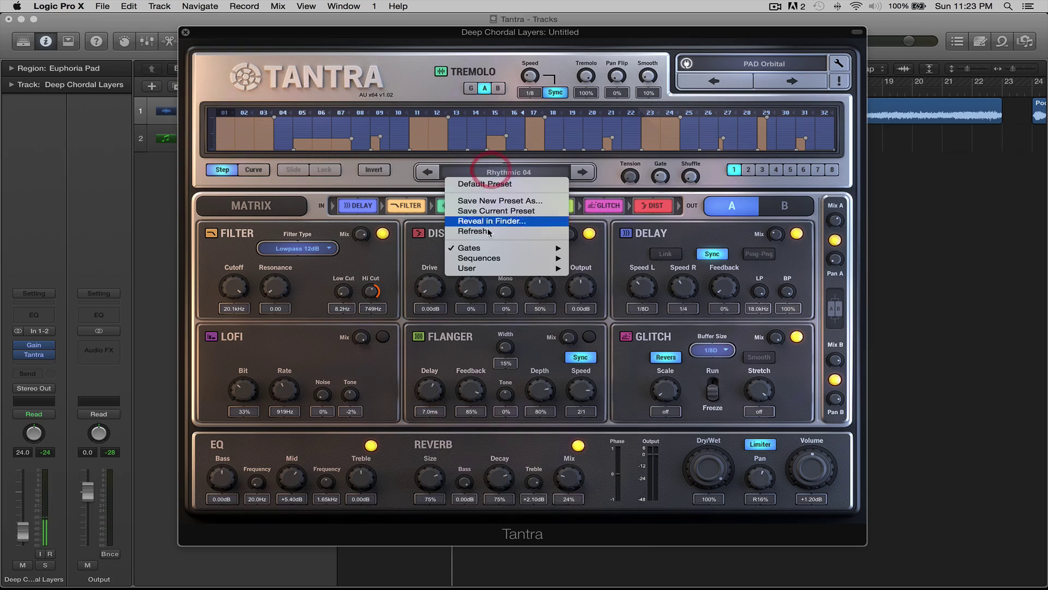
mouse_move(503, 264)
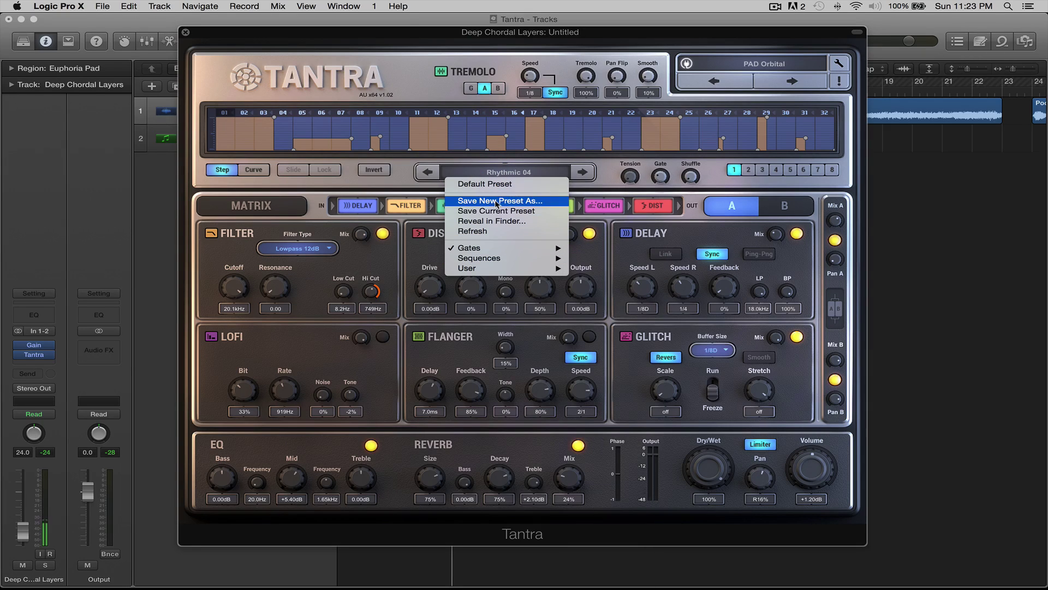
click(401, 185)
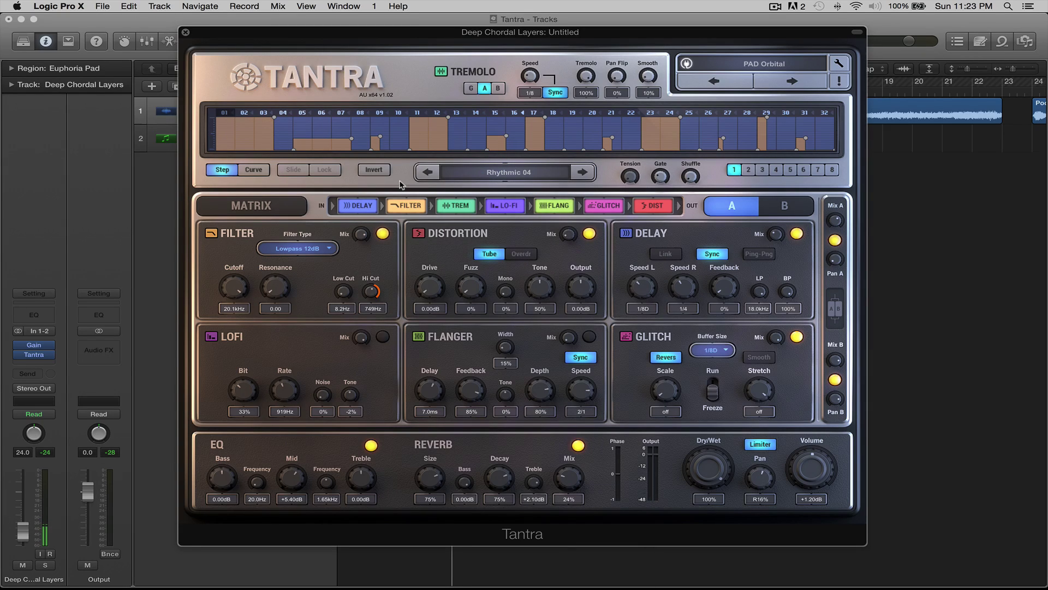